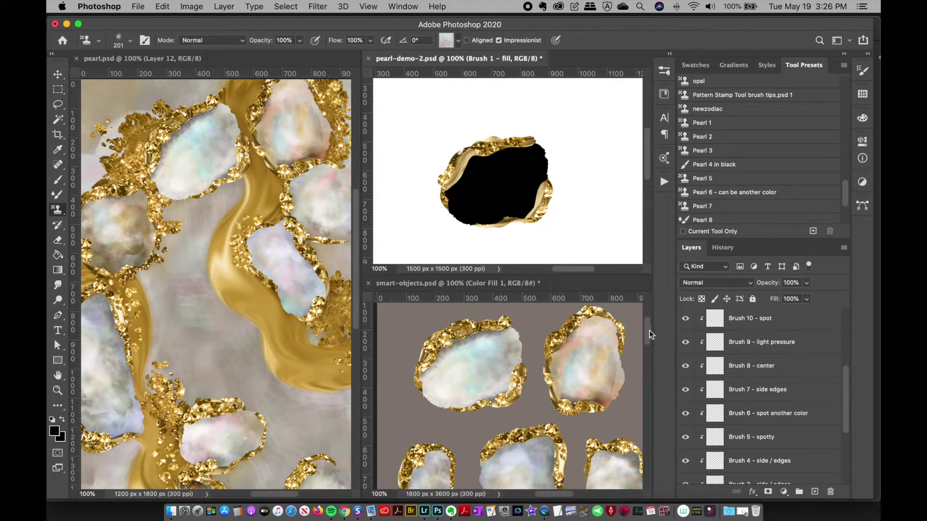
- Look over the finished pearl samples in both reference documents and the available pearl patterns
{"action": "mouse_move", "coordinate": [650, 334]}
{"action": "left_mouse_down"}
{"action": "mouse_move", "coordinate": [641, 407]}
{"action": "mouse_move", "coordinate": [656, 317]}
{"action": "mouse_move", "coordinate": [653, 331]}
{"action": "left_mouse_up"}
{"action": "mouse_move", "coordinate": [556, 494]}
{"action": "left_mouse_down"}
{"action": "mouse_move", "coordinate": [591, 501]}
{"action": "mouse_move", "coordinate": [554, 501]}
{"action": "left_mouse_up"}
{"action": "left_click_drag", "start_coordinate": [357, 222], "coordinate": [357, 213]}
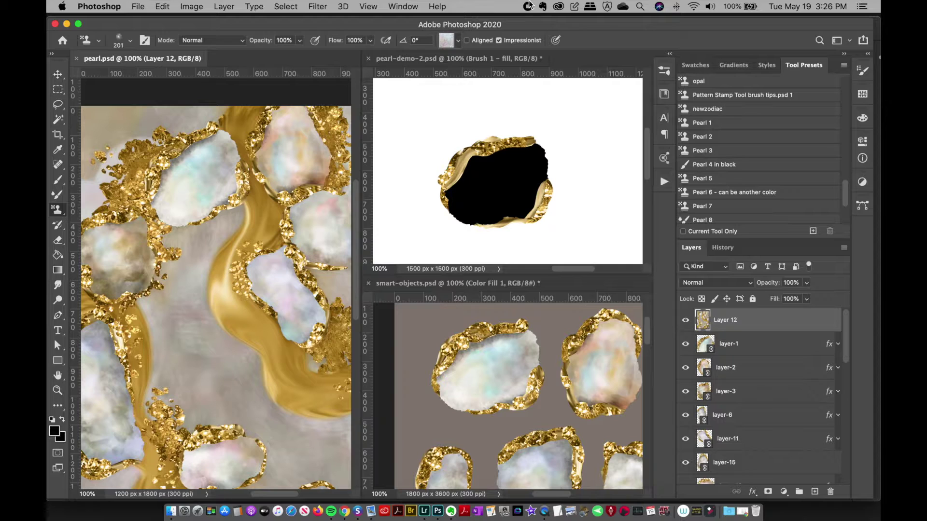
{"action": "left_click", "coordinate": [445, 41]}
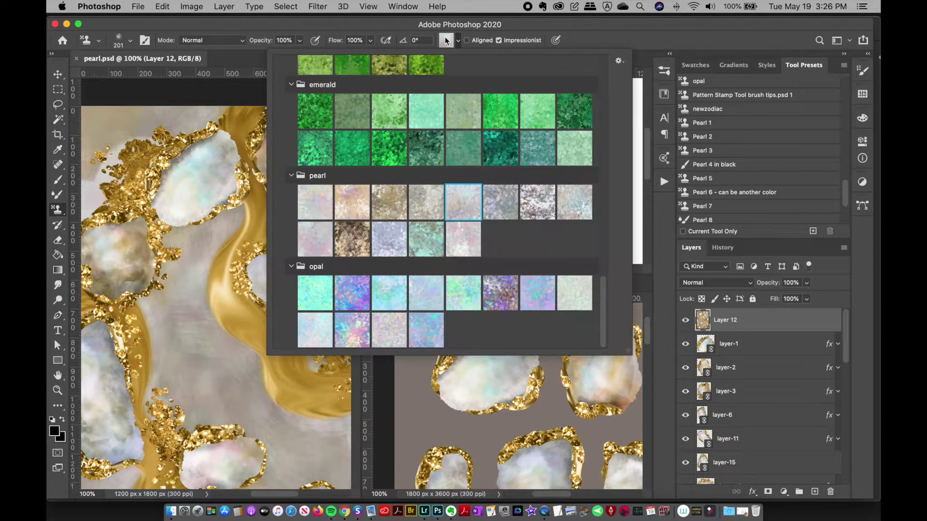
{"action": "left_click", "coordinate": [444, 43]}
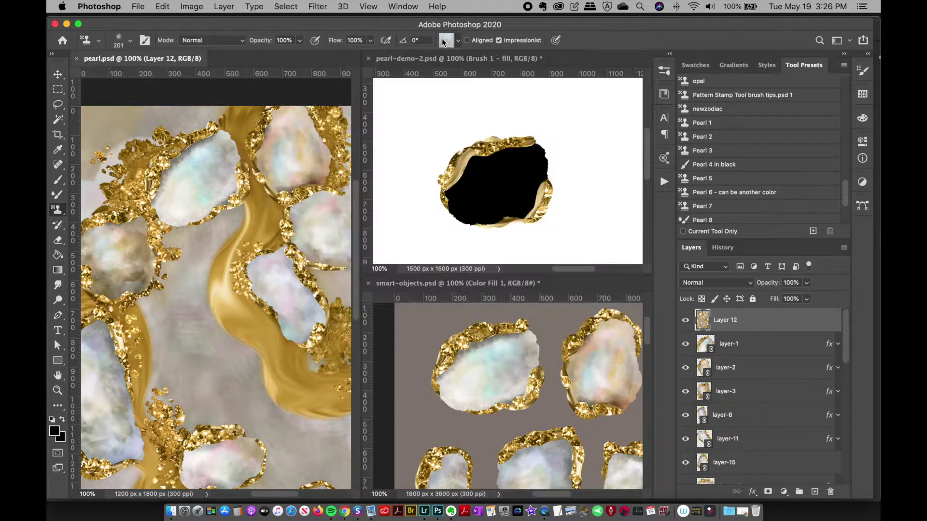
- Activate the Pearl 1 tool preset and make pearl-demo-2.psd the working document with its Brush 1 - fill layer in view
{"action": "left_click", "coordinate": [723, 126]}
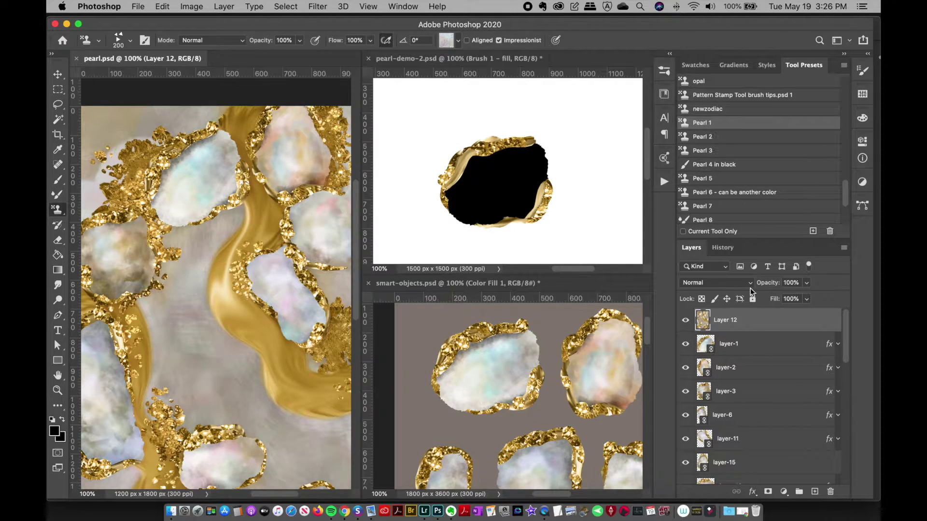
{"action": "left_click", "coordinate": [495, 64]}
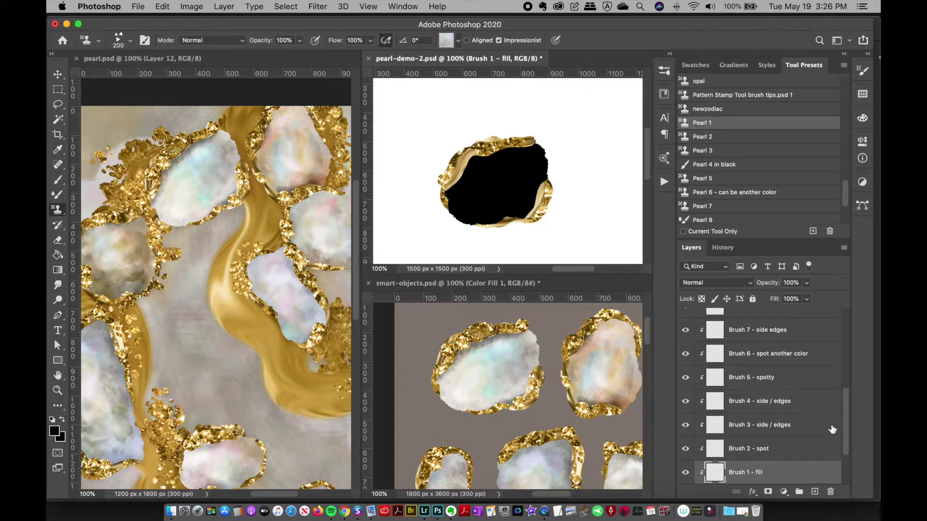
{"action": "left_click_drag", "start_coordinate": [847, 424], "coordinate": [843, 444]}
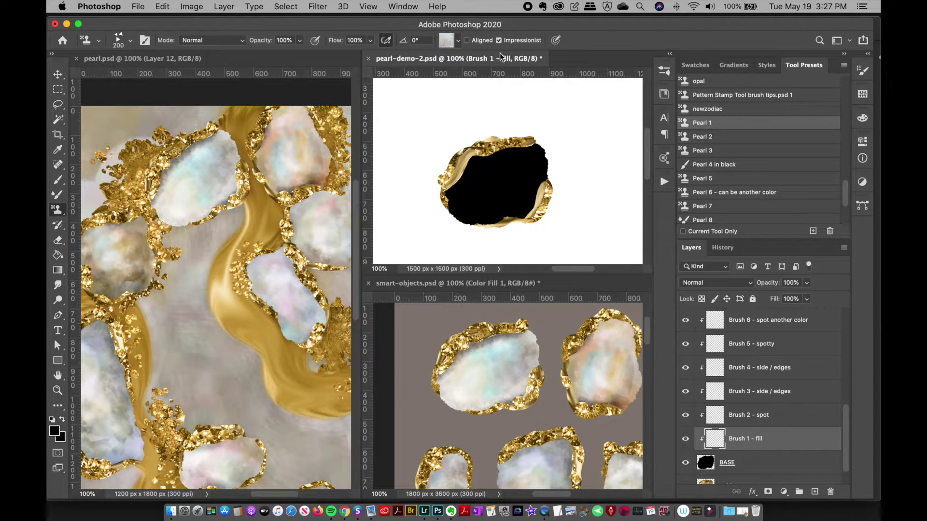
- Try a green pattern from the group above emerald for the Pattern Stamp tool
{"action": "left_click", "coordinate": [448, 44]}
{"action": "double_click", "coordinate": [342, 153]}
{"action": "left_click", "coordinate": [444, 40]}
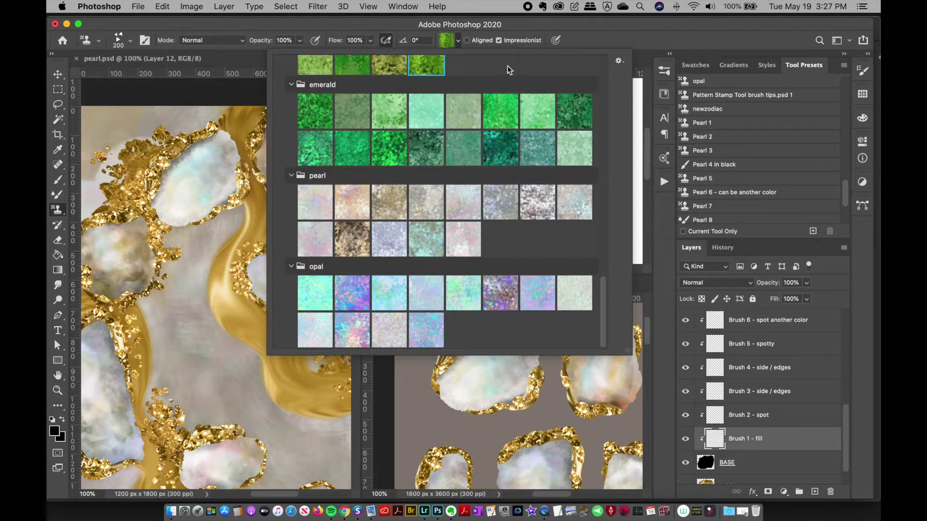
{"action": "left_click", "coordinate": [618, 41]}
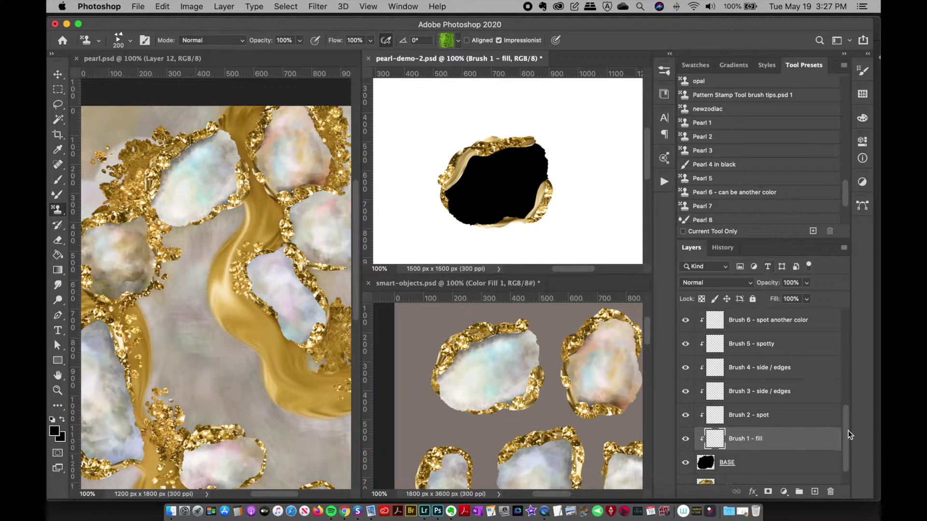
- Select all the clipped layers from TOP down to Brush 1 - fill
{"action": "mouse_move", "coordinate": [849, 434]}
{"action": "left_mouse_down"}
{"action": "mouse_move", "coordinate": [851, 323]}
{"action": "mouse_move", "coordinate": [830, 427]}
{"action": "left_mouse_up"}
{"action": "left_click_drag", "start_coordinate": [846, 429], "coordinate": [845, 323]}
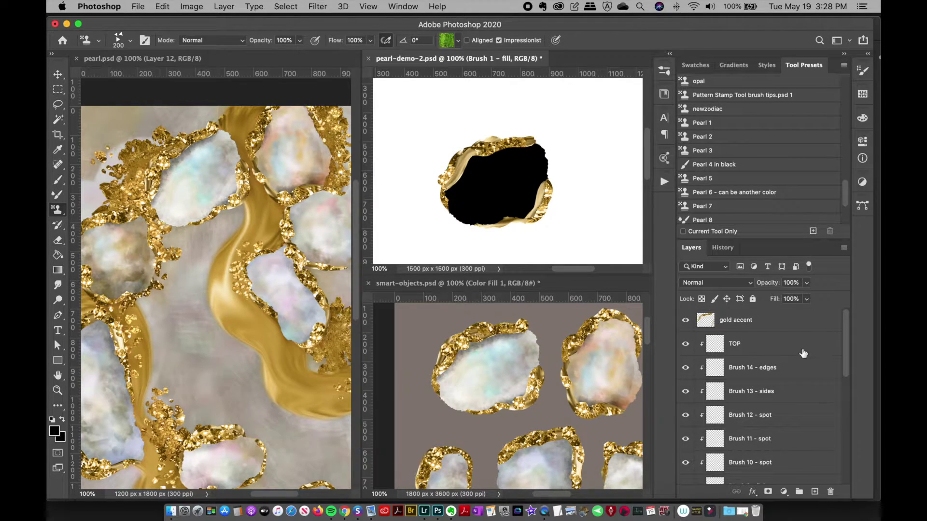
{"action": "left_click", "coordinate": [753, 351], "text": "shift"}
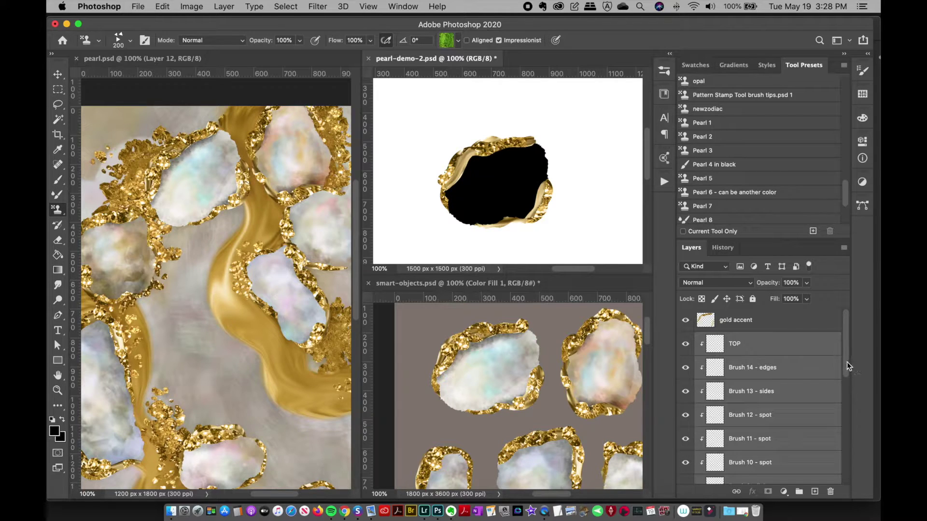
{"action": "left_click_drag", "start_coordinate": [846, 362], "coordinate": [846, 461]}
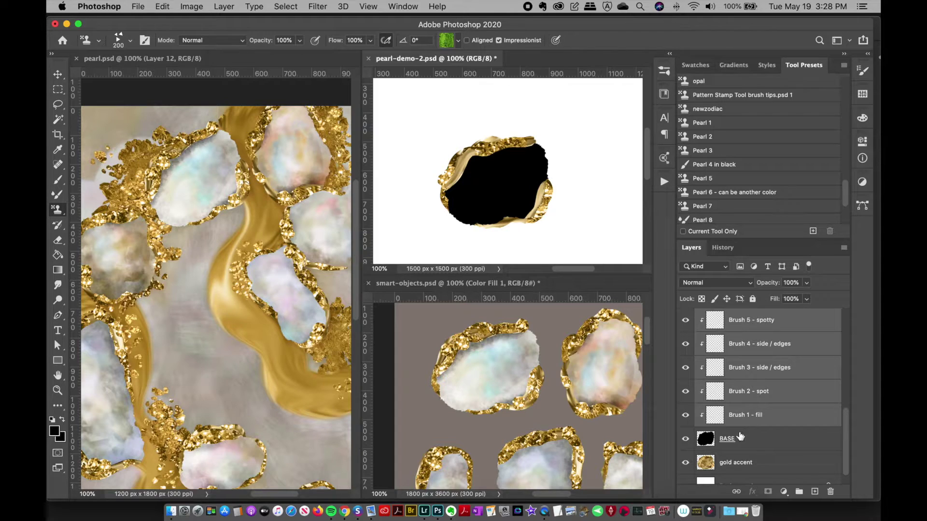
{"action": "mouse_move", "coordinate": [848, 447]}
{"action": "left_mouse_down"}
{"action": "mouse_move", "coordinate": [848, 326]}
{"action": "mouse_move", "coordinate": [834, 452]}
{"action": "left_mouse_up"}
- Fill the whole pearl shape on the Brush 1 - fill layer using the Pearl 1 preset and the peach second pattern of the pearl group
{"action": "left_click", "coordinate": [774, 409]}
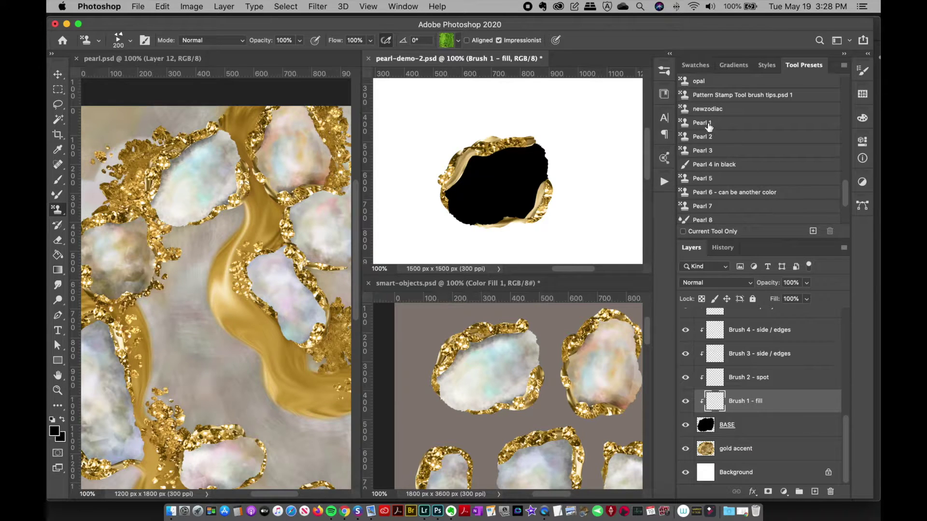
{"action": "left_click", "coordinate": [708, 124]}
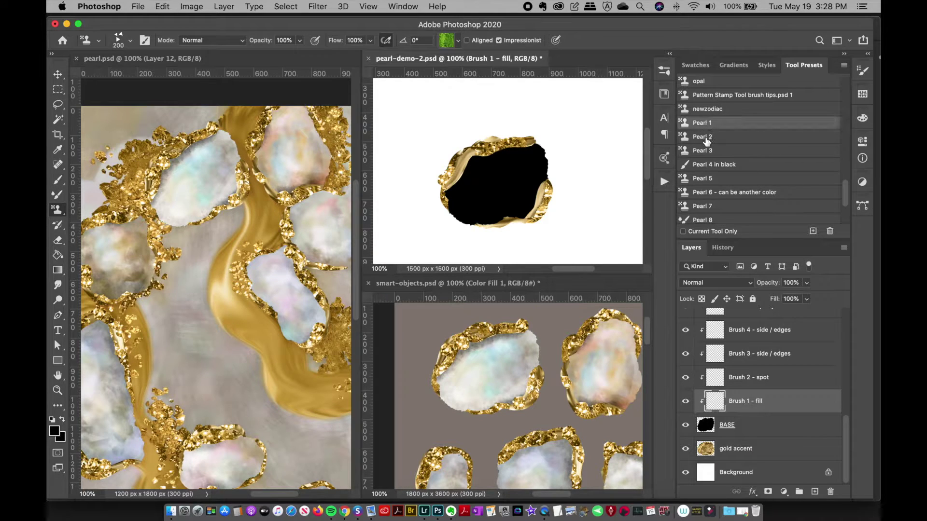
{"action": "left_click", "coordinate": [447, 41]}
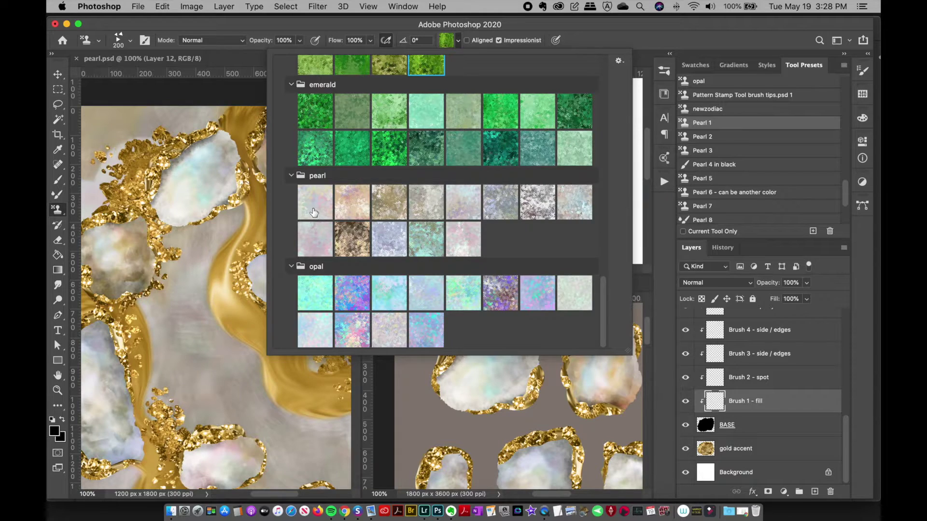
{"action": "left_click", "coordinate": [350, 205]}
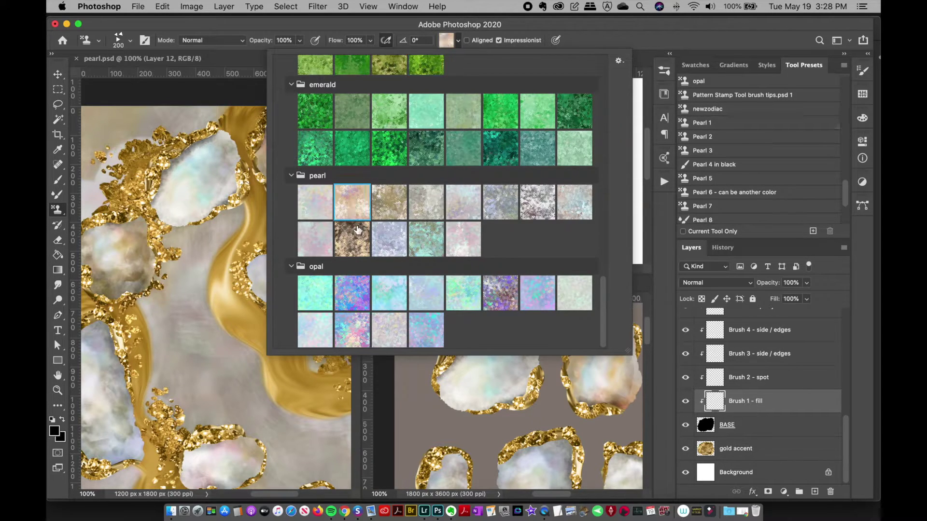
{"action": "left_click", "coordinate": [584, 40]}
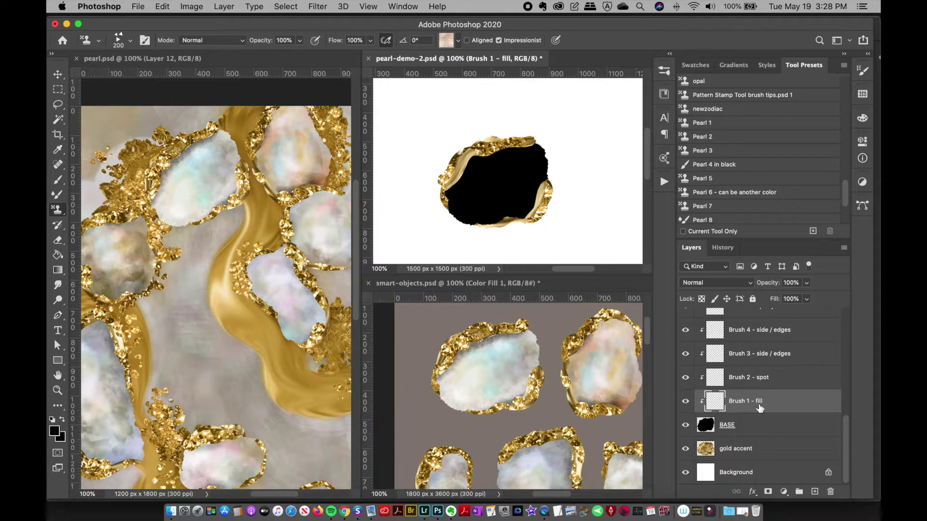
{"action": "mouse_move", "coordinate": [538, 149]}
{"action": "left_mouse_down"}
{"action": "mouse_move", "coordinate": [522, 174]}
{"action": "mouse_move", "coordinate": [488, 159]}
{"action": "mouse_move", "coordinate": [459, 193]}
{"action": "mouse_move", "coordinate": [474, 222]}
{"action": "left_mouse_up"}
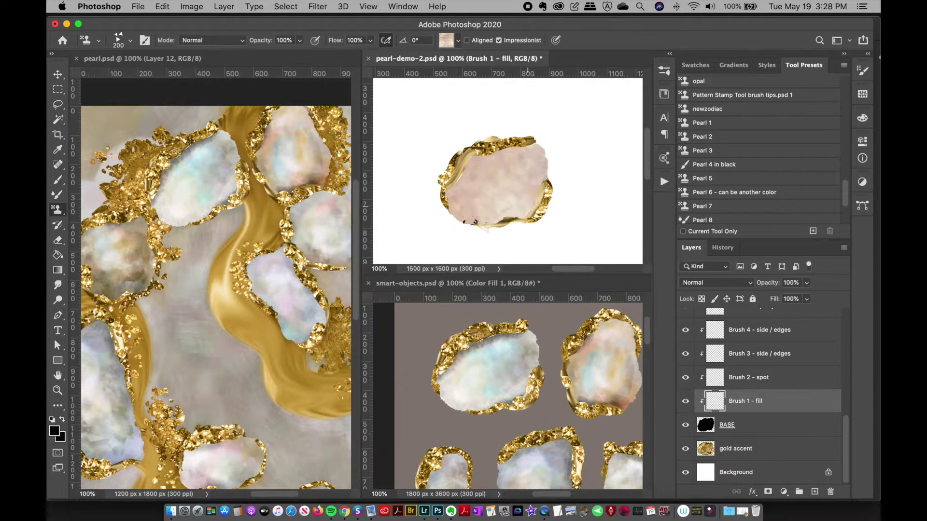
{"action": "mouse_move", "coordinate": [527, 206]}
{"action": "left_mouse_down"}
{"action": "mouse_move", "coordinate": [481, 211]}
{"action": "mouse_move", "coordinate": [491, 162]}
{"action": "mouse_move", "coordinate": [499, 169]}
{"action": "mouse_move", "coordinate": [477, 168]}
{"action": "mouse_move", "coordinate": [517, 140]}
{"action": "mouse_move", "coordinate": [521, 206]}
{"action": "left_mouse_up"}
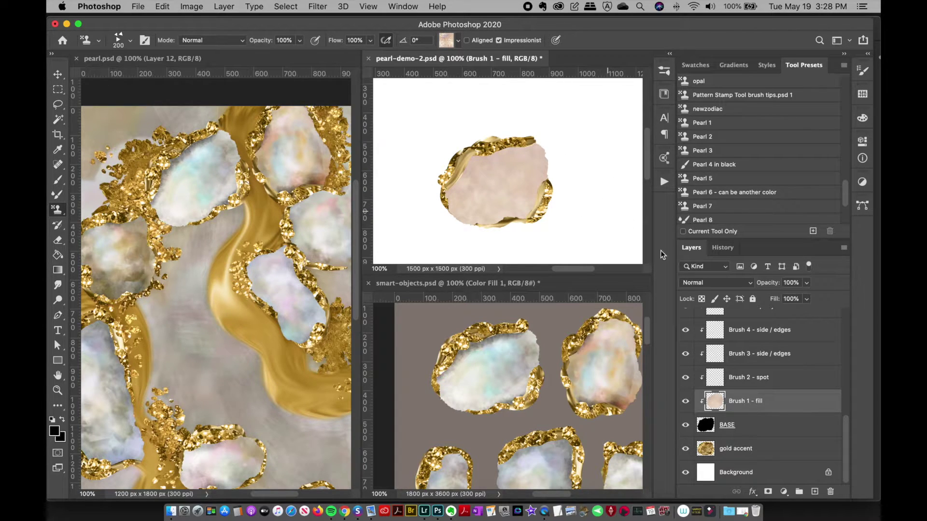
- Paint spots on the stone's right side and lower left on the Brush 2 - spot layer, using Pearl 2 and the fifth pearl pattern
{"action": "left_click", "coordinate": [760, 383]}
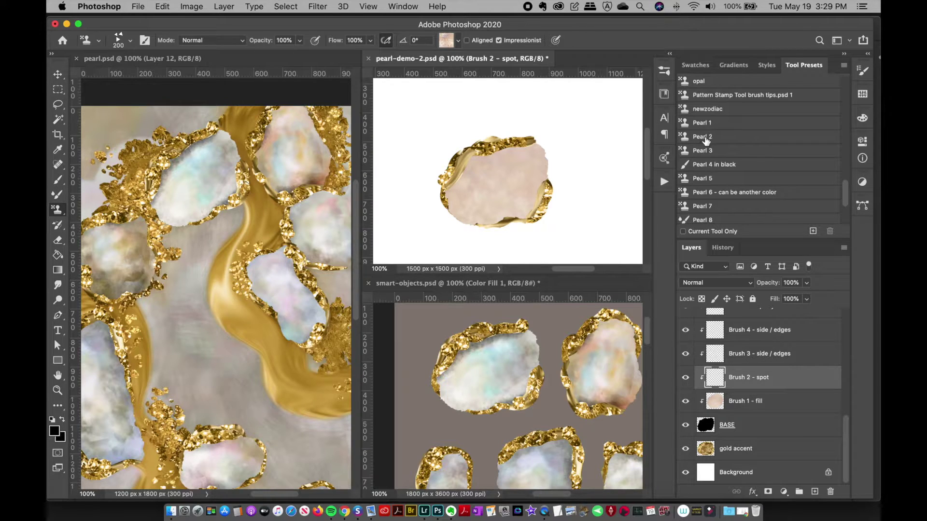
{"action": "left_click", "coordinate": [712, 139]}
{"action": "left_click", "coordinate": [443, 43]}
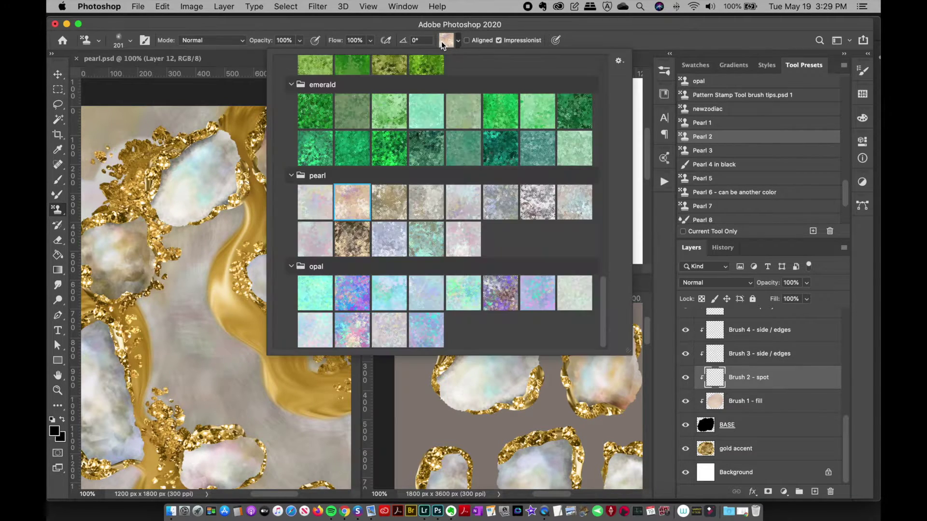
{"action": "left_click", "coordinate": [462, 210]}
{"action": "left_click", "coordinate": [599, 42]}
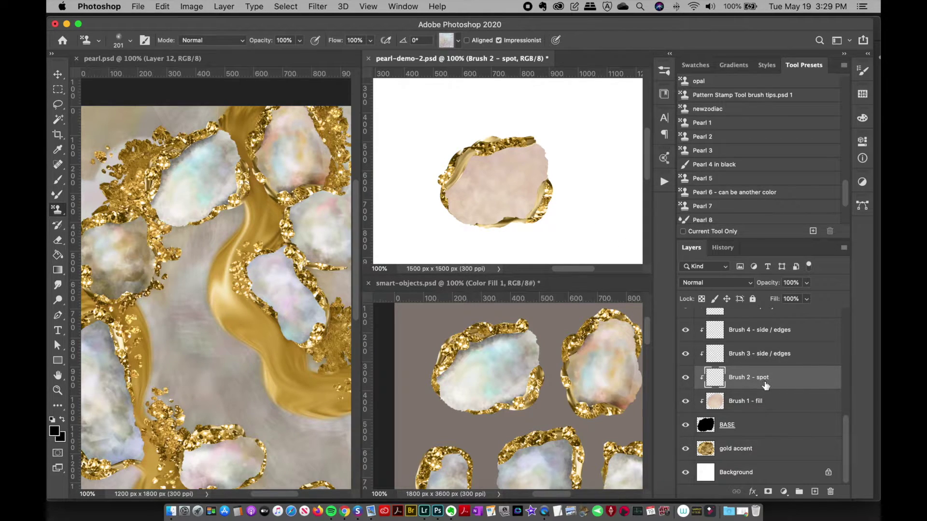
{"action": "mouse_move", "coordinate": [519, 166]}
{"action": "left_mouse_down"}
{"action": "mouse_move", "coordinate": [493, 155]}
{"action": "mouse_move", "coordinate": [474, 186]}
{"action": "mouse_move", "coordinate": [478, 215]}
{"action": "mouse_move", "coordinate": [508, 236]}
{"action": "mouse_move", "coordinate": [495, 171]}
{"action": "left_mouse_up"}
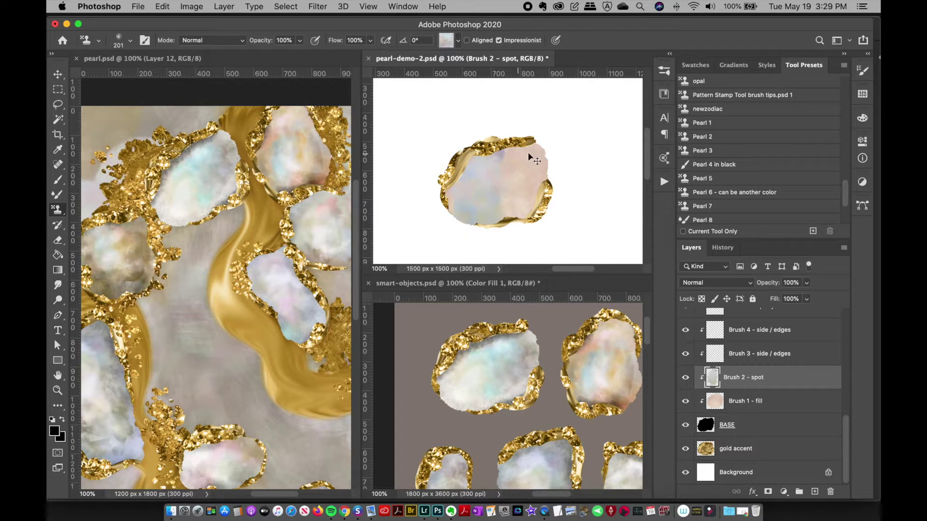
{"action": "key", "text": "super+z"}
{"action": "left_click_drag", "start_coordinate": [529, 155], "coordinate": [523, 187]}
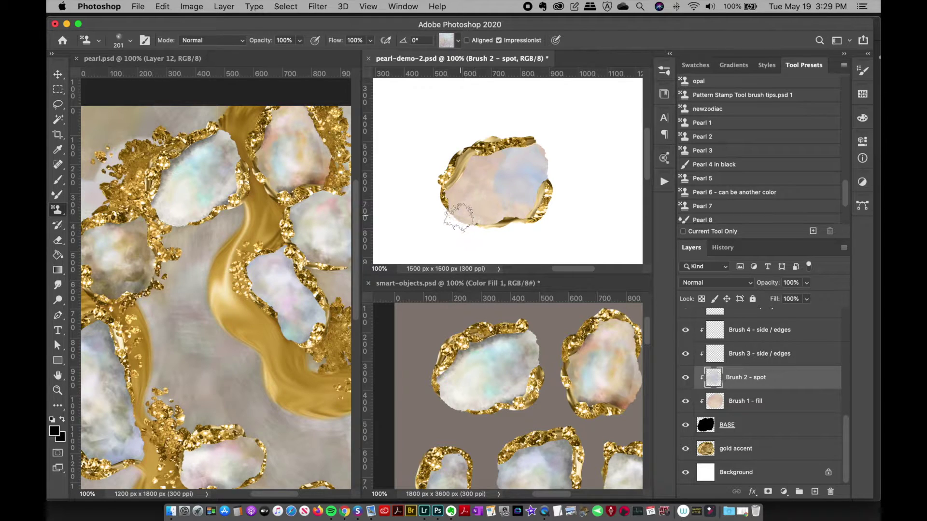
{"action": "left_click_drag", "start_coordinate": [458, 216], "coordinate": [475, 223]}
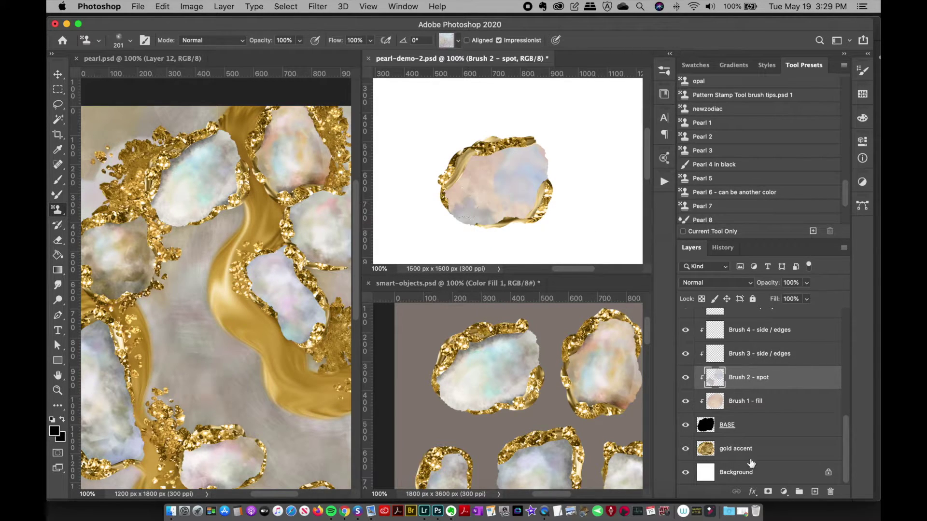
- Paint the stone's sides and edges on the Brush 3 - side / edges layer with the Pearl 3 preset and the peach second pearl pattern
{"action": "left_click", "coordinate": [755, 362]}
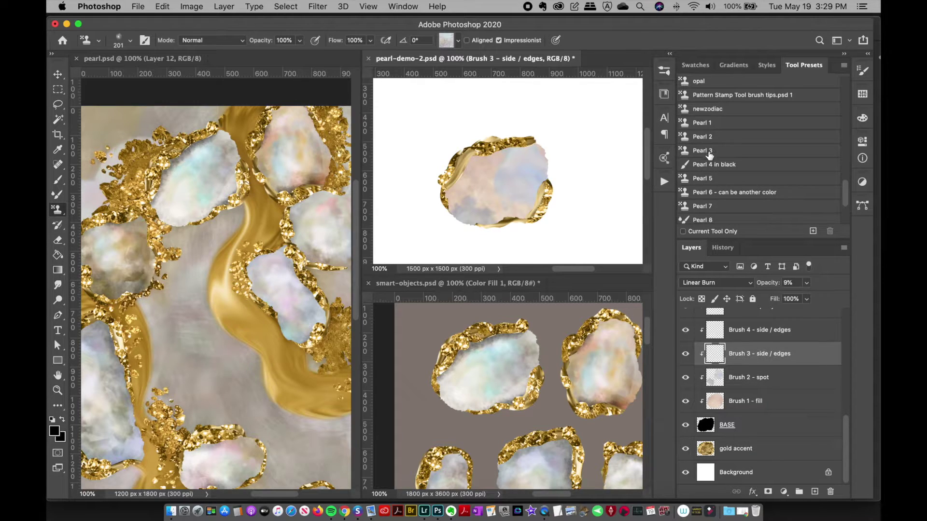
{"action": "left_click", "coordinate": [697, 152]}
{"action": "left_click", "coordinate": [458, 40]}
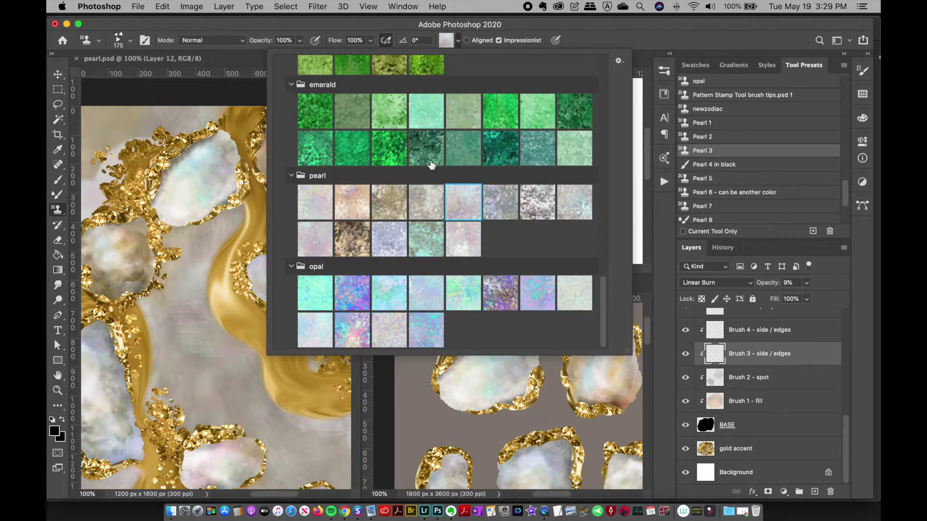
{"action": "left_click", "coordinate": [354, 204]}
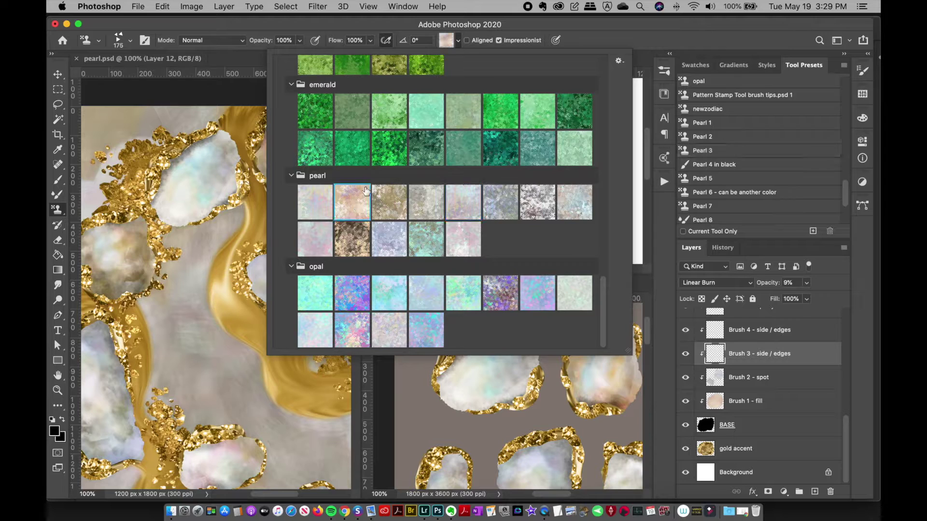
{"action": "left_click", "coordinate": [603, 34]}
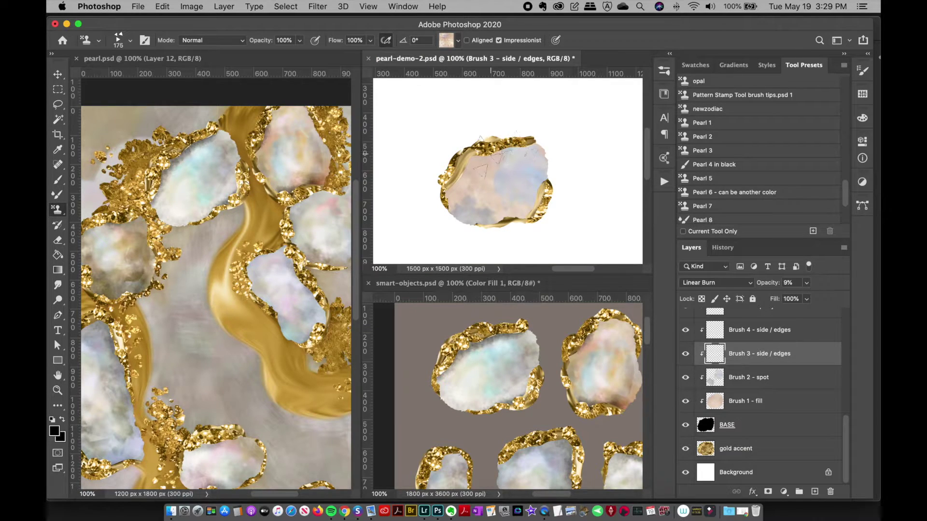
{"action": "mouse_move", "coordinate": [447, 219]}
{"action": "left_mouse_down"}
{"action": "mouse_move", "coordinate": [483, 236]}
{"action": "mouse_move", "coordinate": [555, 200]}
{"action": "left_mouse_up"}
{"action": "key", "text": "super+z"}
{"action": "mouse_move", "coordinate": [519, 218]}
{"action": "left_mouse_down"}
{"action": "mouse_move", "coordinate": [545, 170]}
{"action": "mouse_move", "coordinate": [541, 200]}
{"action": "left_mouse_up"}
- Darken the stone's edges all around on the Brush 4 - side / edges layer with the Pearl 4 in black brush
{"action": "left_click_drag", "start_coordinate": [845, 429], "coordinate": [846, 418]}
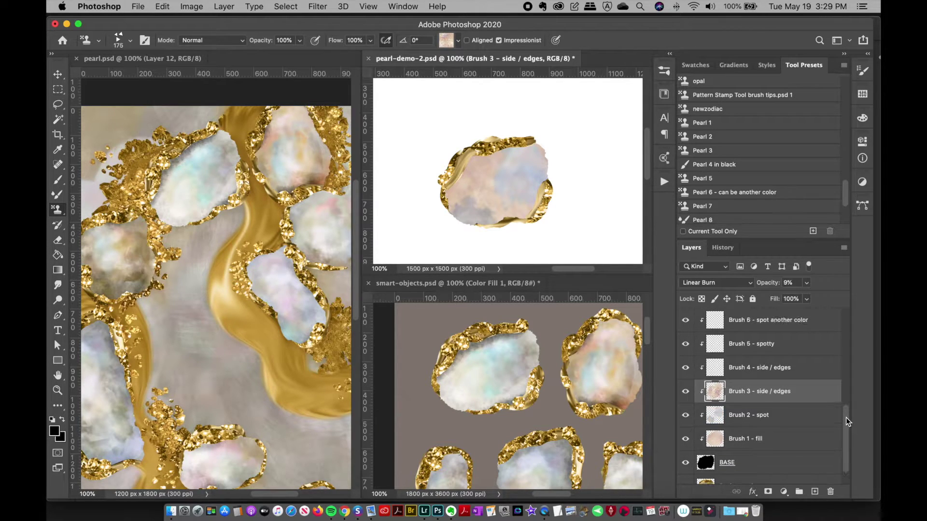
{"action": "left_click", "coordinate": [756, 372]}
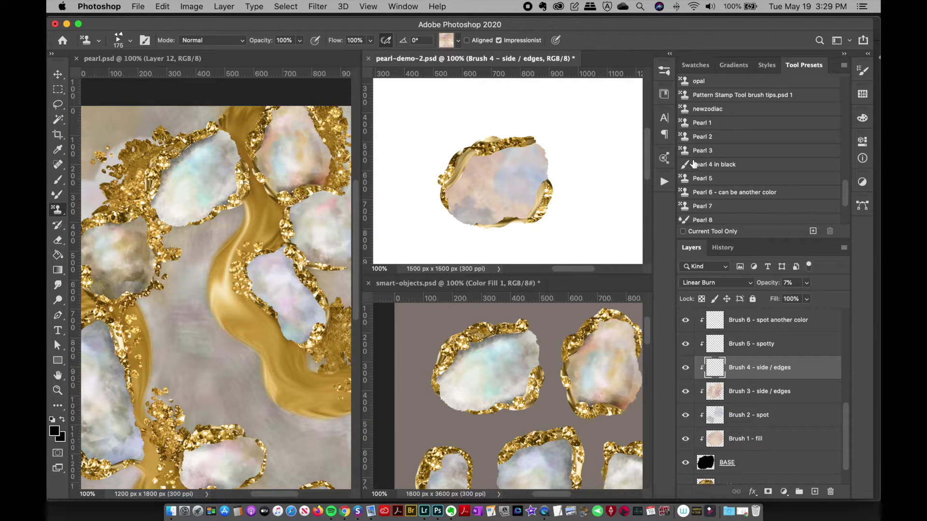
{"action": "left_click", "coordinate": [727, 166]}
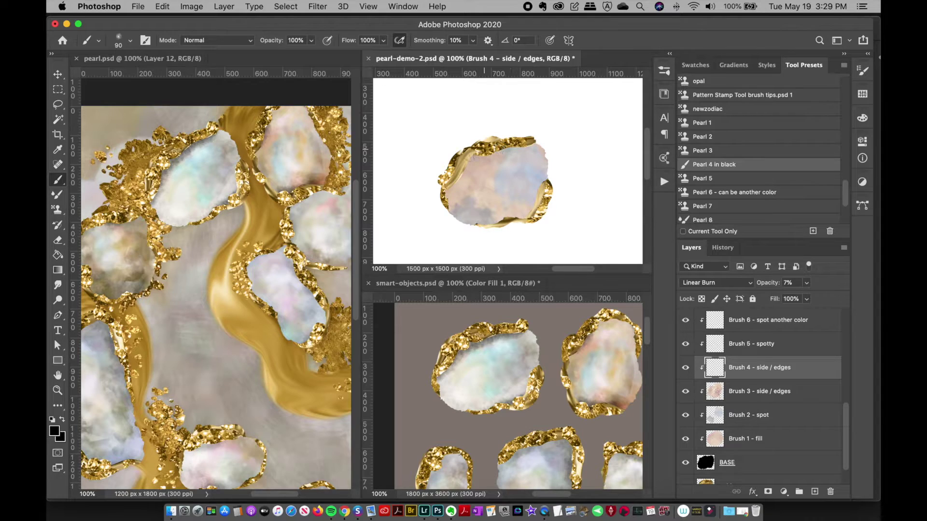
{"action": "mouse_move", "coordinate": [457, 181]}
{"action": "left_mouse_down"}
{"action": "mouse_move", "coordinate": [453, 196]}
{"action": "mouse_move", "coordinate": [478, 226]}
{"action": "mouse_move", "coordinate": [528, 225]}
{"action": "mouse_move", "coordinate": [556, 178]}
{"action": "mouse_move", "coordinate": [544, 144]}
{"action": "left_mouse_up"}
{"action": "mouse_move", "coordinate": [545, 207]}
{"action": "left_mouse_down"}
{"action": "mouse_move", "coordinate": [535, 223]}
{"action": "mouse_move", "coordinate": [493, 229]}
{"action": "left_mouse_up"}
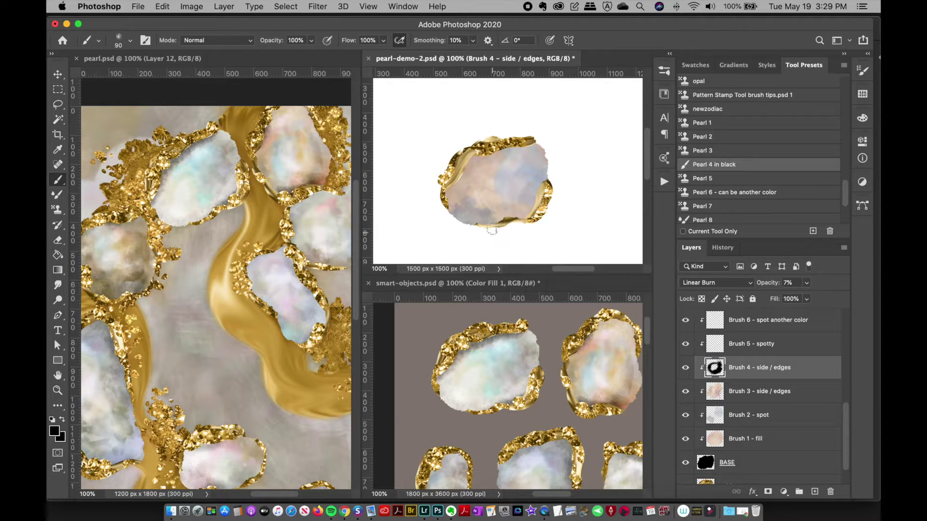
- Paint spotty texture across the stone on the Brush 5 - spotty layer, using the Pearl 5 preset and the first pearl pattern
{"action": "left_click", "coordinate": [747, 351]}
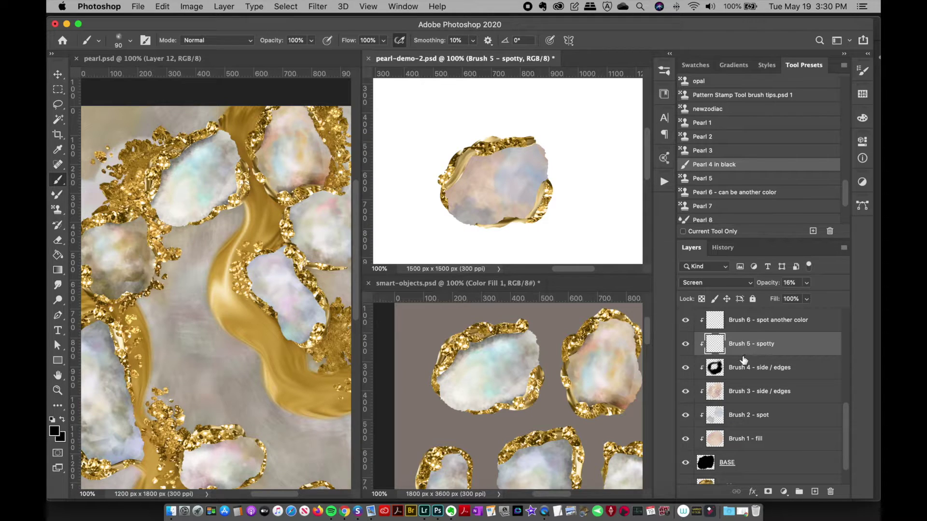
{"action": "left_click", "coordinate": [709, 180]}
{"action": "left_click", "coordinate": [446, 41]}
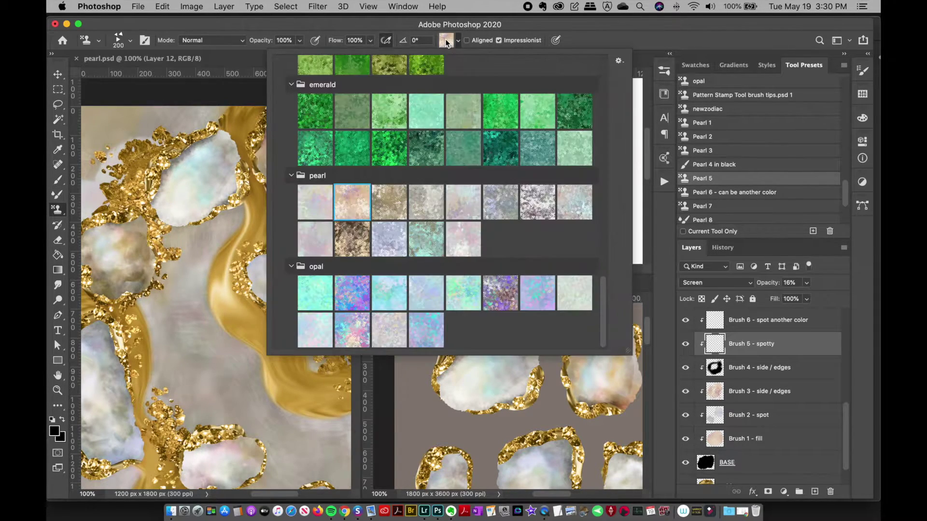
{"action": "left_click", "coordinate": [314, 205]}
{"action": "left_click", "coordinate": [606, 44]}
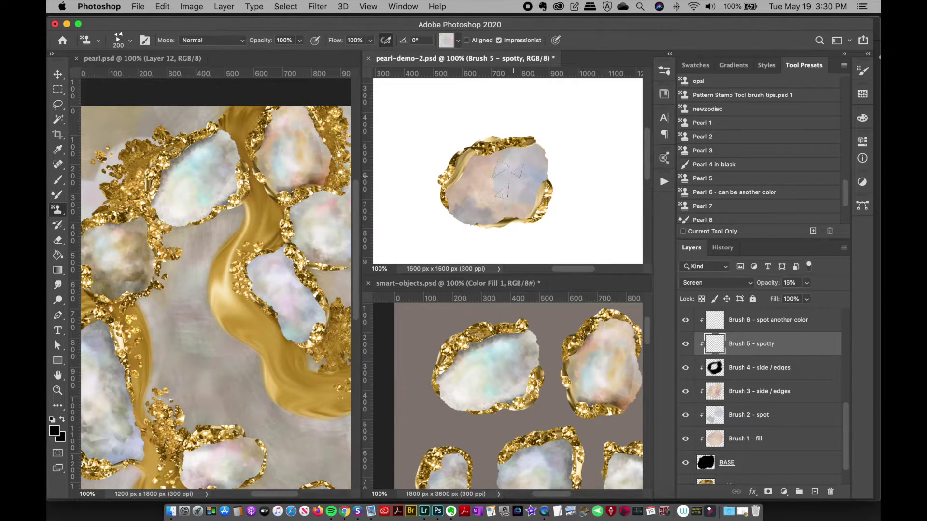
{"action": "mouse_move", "coordinate": [477, 192]}
{"action": "left_mouse_down"}
{"action": "mouse_move", "coordinate": [511, 180]}
{"action": "mouse_move", "coordinate": [524, 186]}
{"action": "left_mouse_up"}
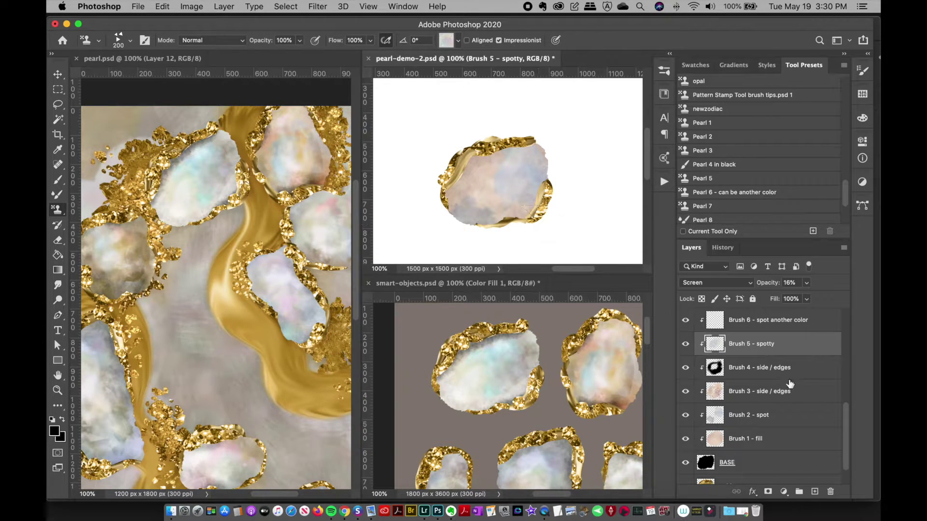
- Make the Brush 6 - spot another color layer active and load the Pearl 6 preset with the pale ninth pattern of the opal group
{"action": "left_click_drag", "start_coordinate": [847, 435], "coordinate": [847, 413]}
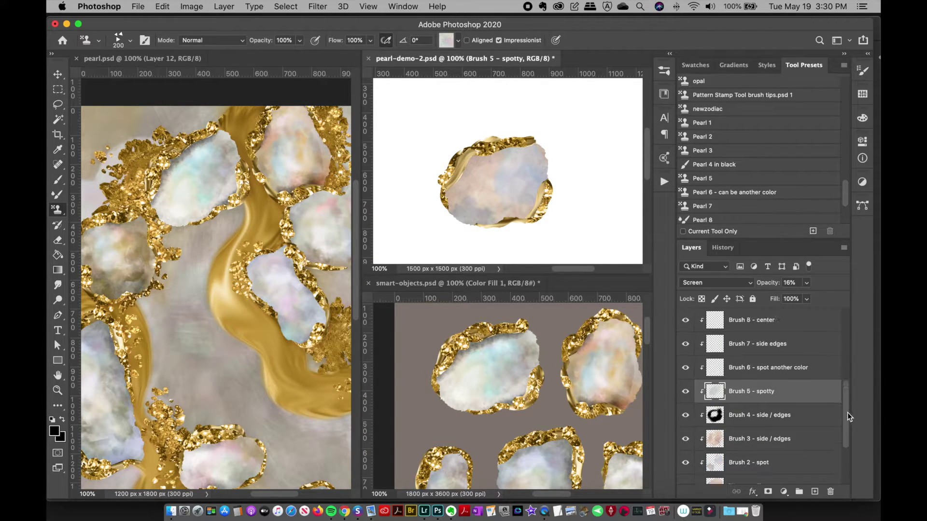
{"action": "left_click", "coordinate": [760, 372]}
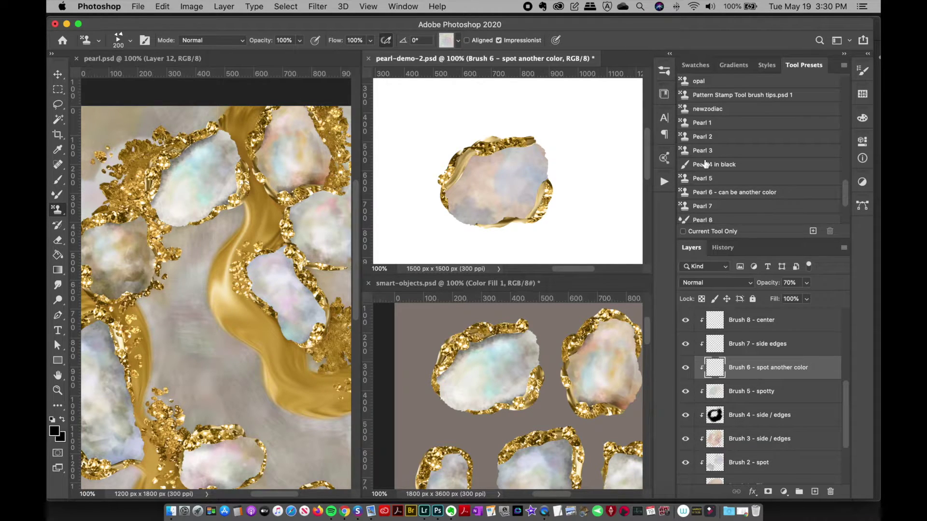
{"action": "left_click", "coordinate": [731, 194]}
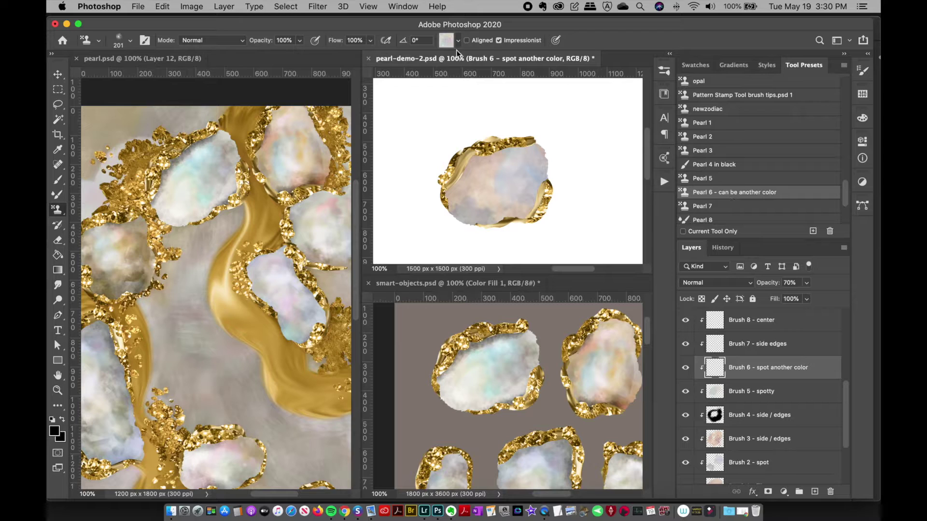
{"action": "left_click", "coordinate": [447, 41]}
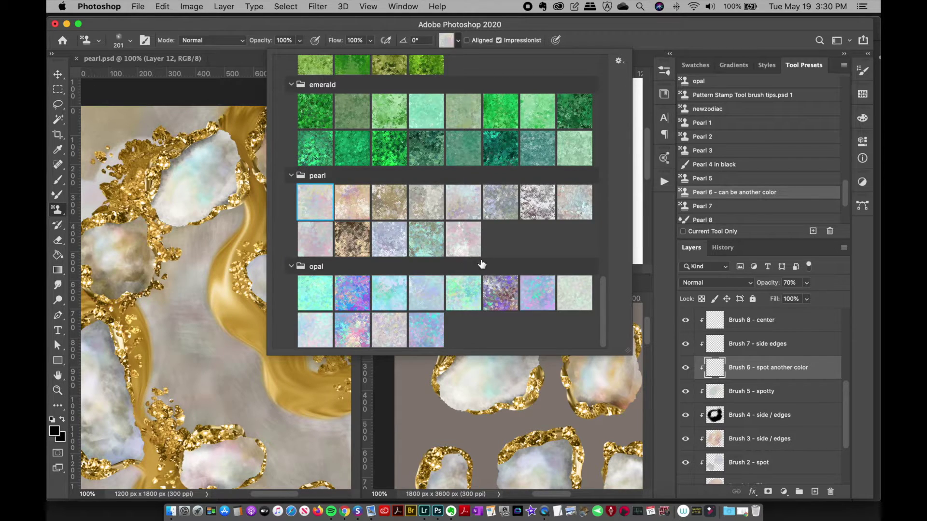
{"action": "left_click", "coordinate": [314, 333]}
{"action": "left_click", "coordinate": [592, 35]}
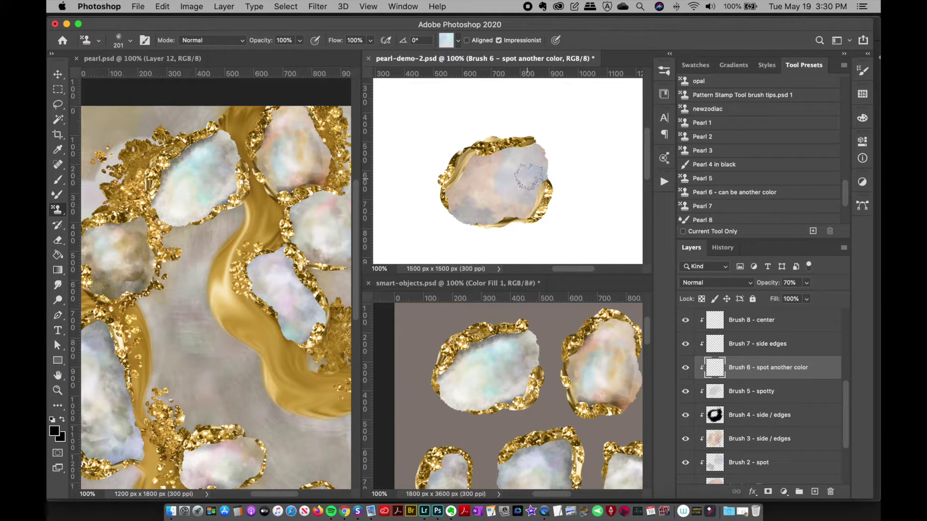
{"action": "mouse_move", "coordinate": [528, 176]}
{"action": "left_mouse_down"}
{"action": "mouse_move", "coordinate": [501, 195]}
{"action": "mouse_move", "coordinate": [524, 174]}
{"action": "mouse_move", "coordinate": [476, 189]}
{"action": "mouse_move", "coordinate": [467, 235]}
{"action": "left_mouse_up"}
{"action": "key", "text": "super+z"}
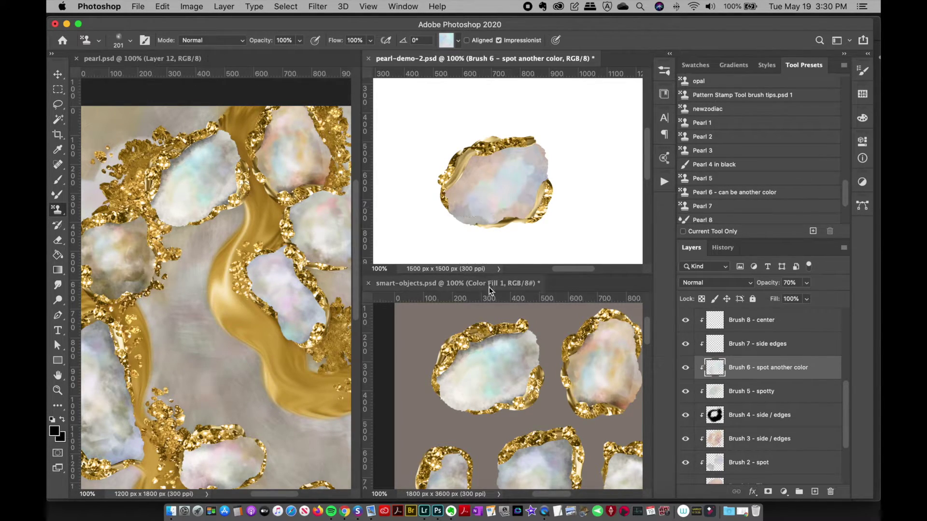
{"action": "key", "text": "super+z"}
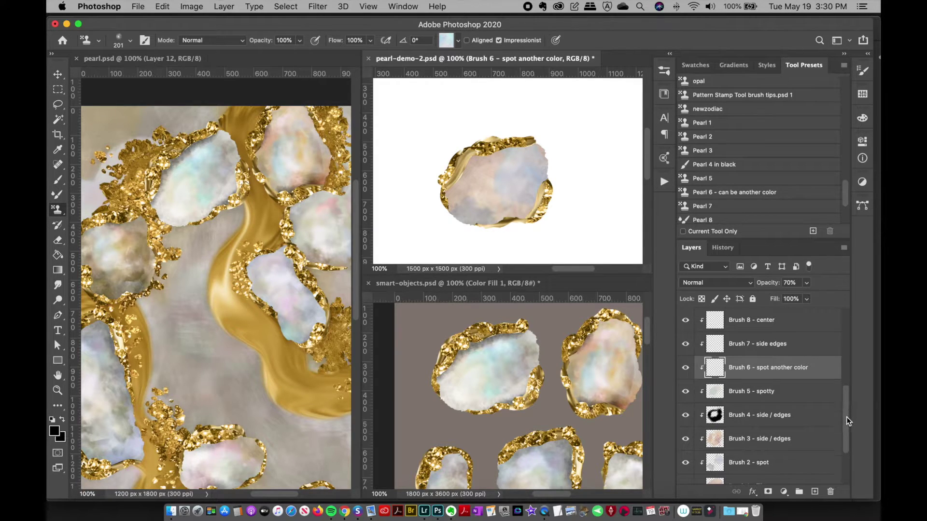
- Paint pale blue opal spots over the stone's center, right side and left side on the Brush 6 - spot another color layer
{"action": "scroll", "coordinate": [846, 416], "scroll_direction": "down", "scroll_amount": 4}
{"action": "scroll", "coordinate": [847, 433], "scroll_direction": "up", "scroll_amount": 4}
{"action": "scroll", "coordinate": [851, 390], "scroll_direction": "up", "scroll_amount": 2}
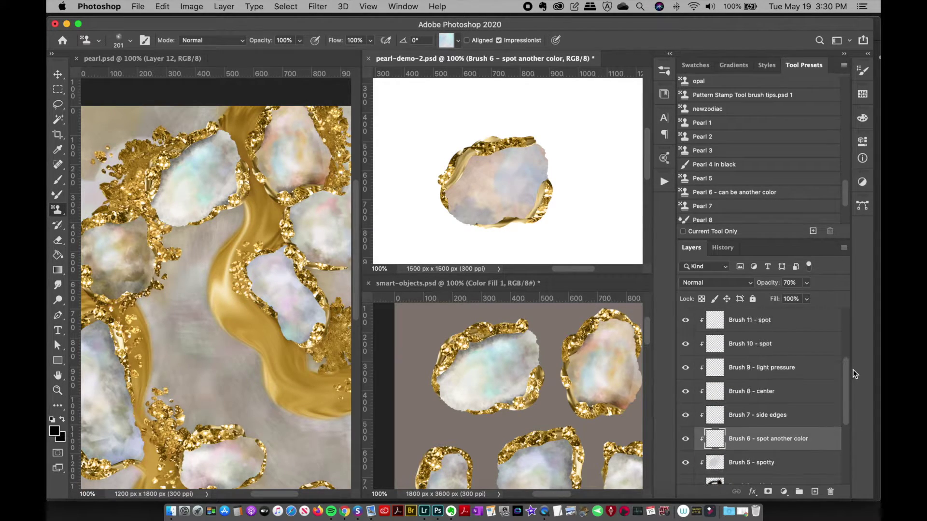
{"action": "left_click_drag", "start_coordinate": [505, 172], "coordinate": [477, 191]}
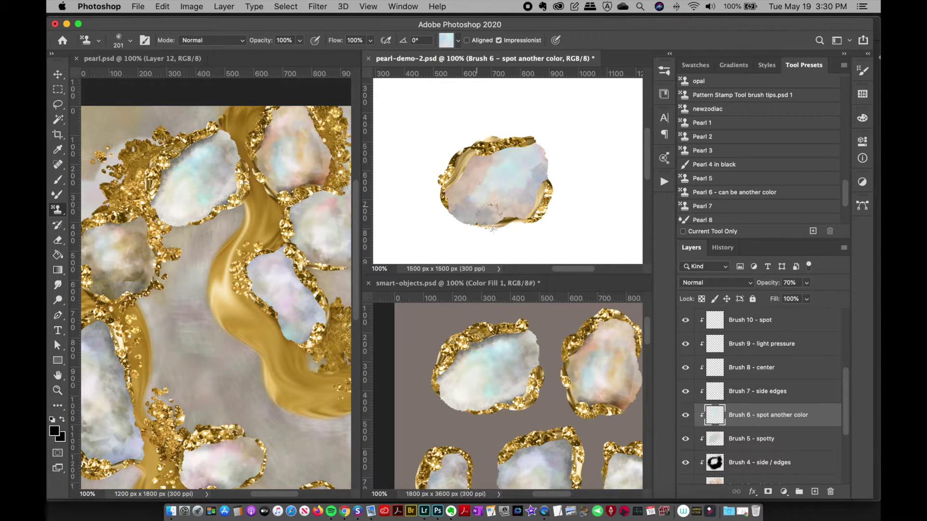
{"action": "left_click", "coordinate": [456, 189]}
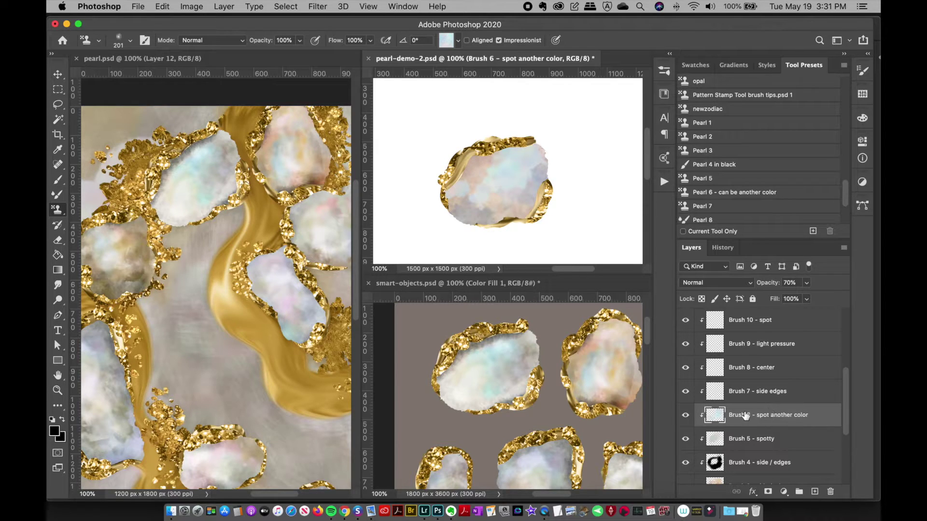
- Paint around the stone's sides on the Brush 7 - side edges layer, using the Pearl 7 preset and the peach second pearl pattern
{"action": "left_click", "coordinate": [756, 396]}
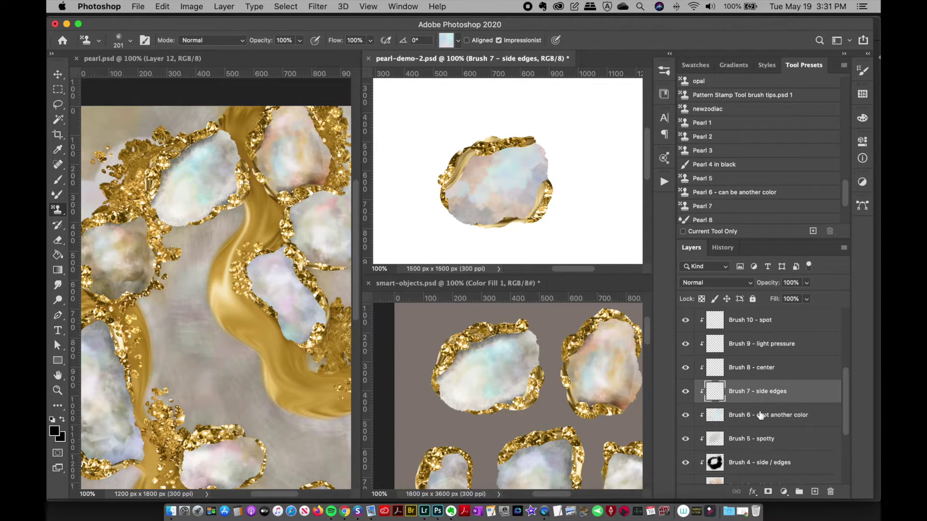
{"action": "left_click", "coordinate": [814, 203]}
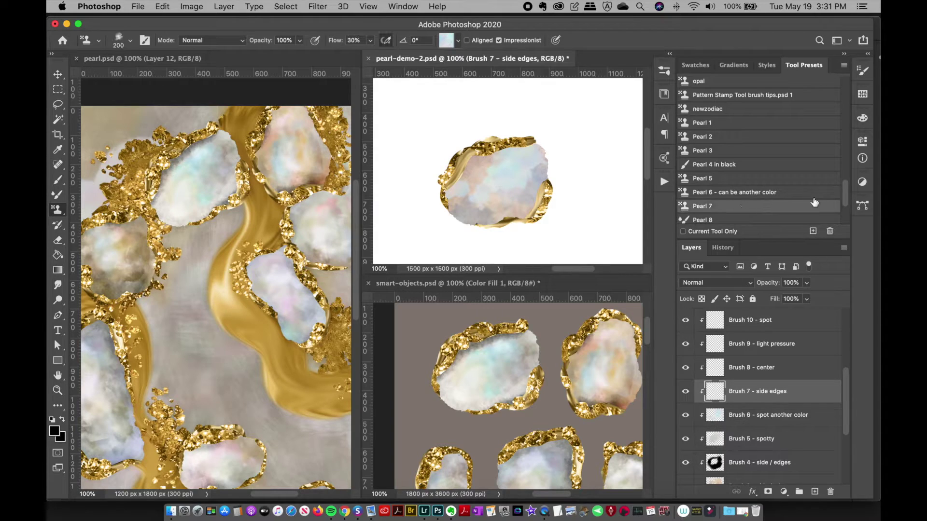
{"action": "scroll", "coordinate": [848, 192], "scroll_direction": "down", "scroll_amount": 4}
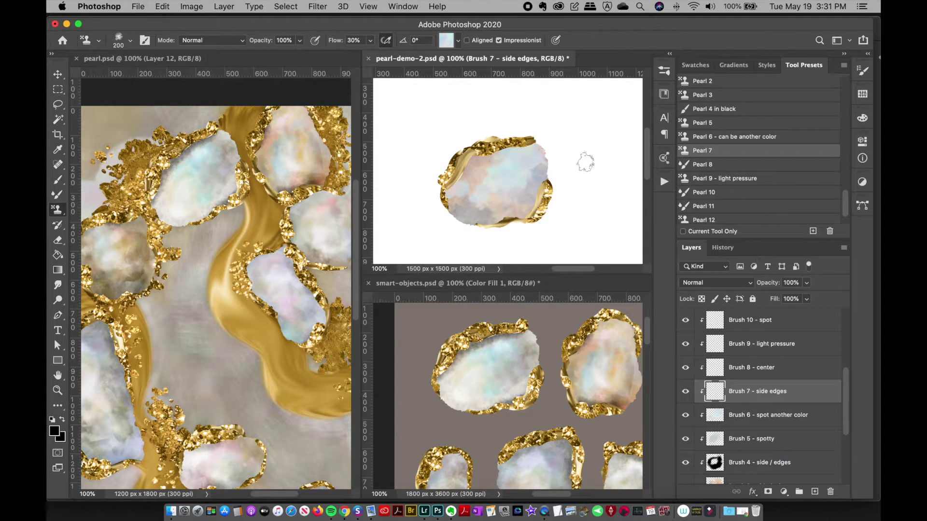
{"action": "mouse_move", "coordinate": [486, 150]}
{"action": "left_mouse_down"}
{"action": "mouse_move", "coordinate": [466, 178]}
{"action": "mouse_move", "coordinate": [461, 212]}
{"action": "mouse_move", "coordinate": [514, 224]}
{"action": "mouse_move", "coordinate": [558, 177]}
{"action": "left_mouse_up"}
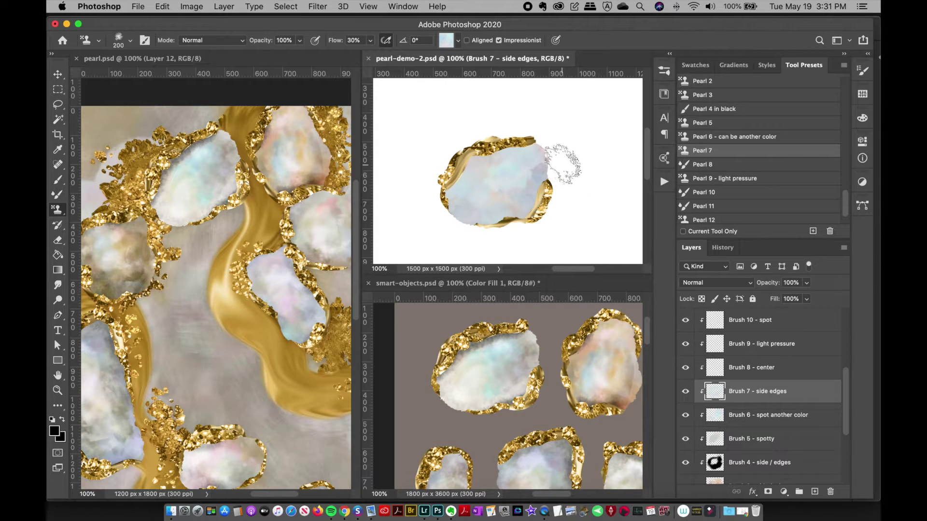
{"action": "key", "text": "super+z"}
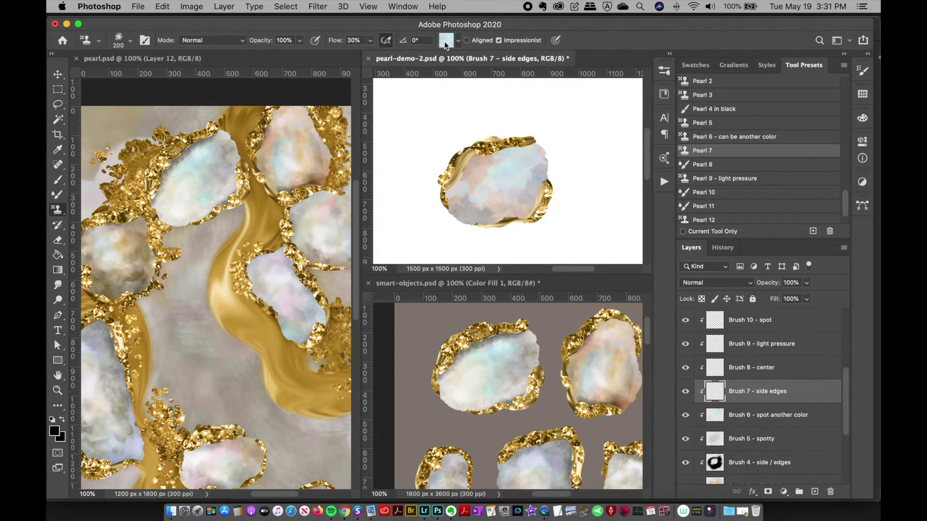
{"action": "left_click", "coordinate": [444, 41]}
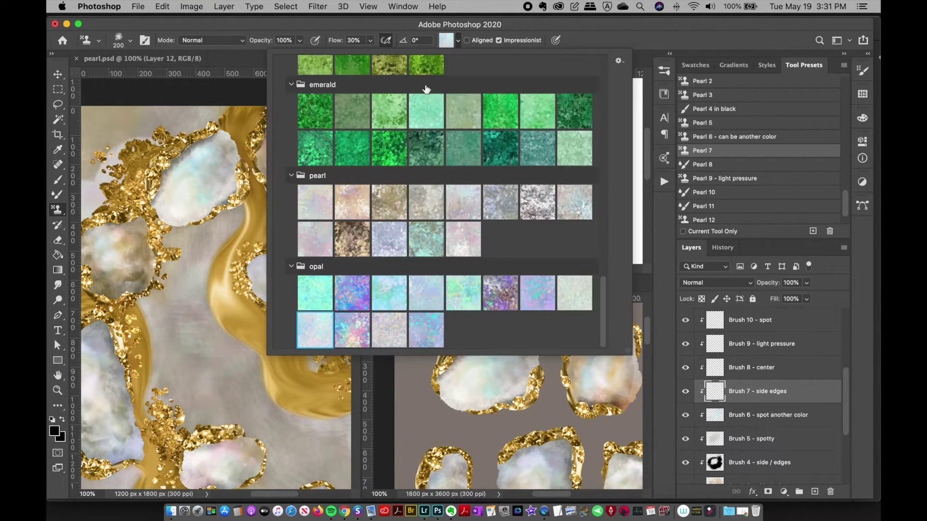
{"action": "left_click", "coordinate": [314, 205]}
{"action": "left_click", "coordinate": [352, 202]}
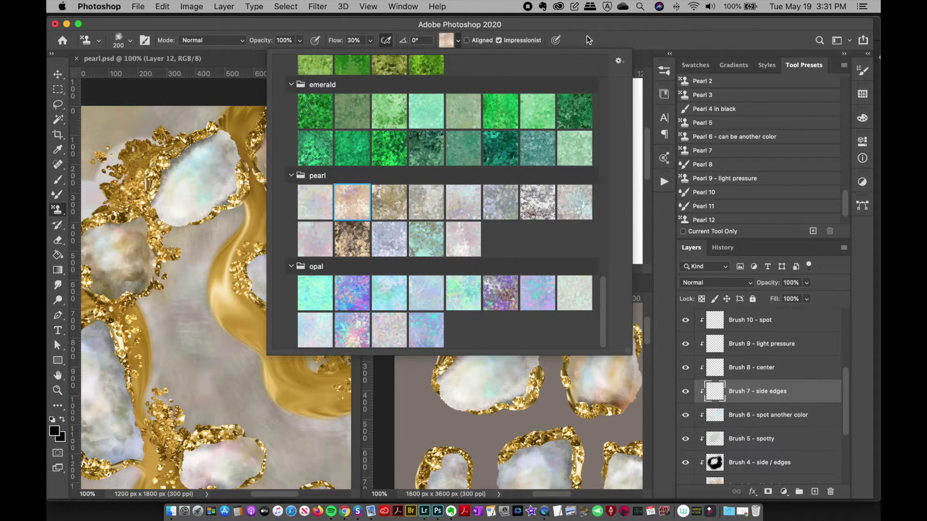
{"action": "left_click", "coordinate": [586, 36]}
{"action": "left_click_drag", "start_coordinate": [525, 141], "coordinate": [525, 141]}
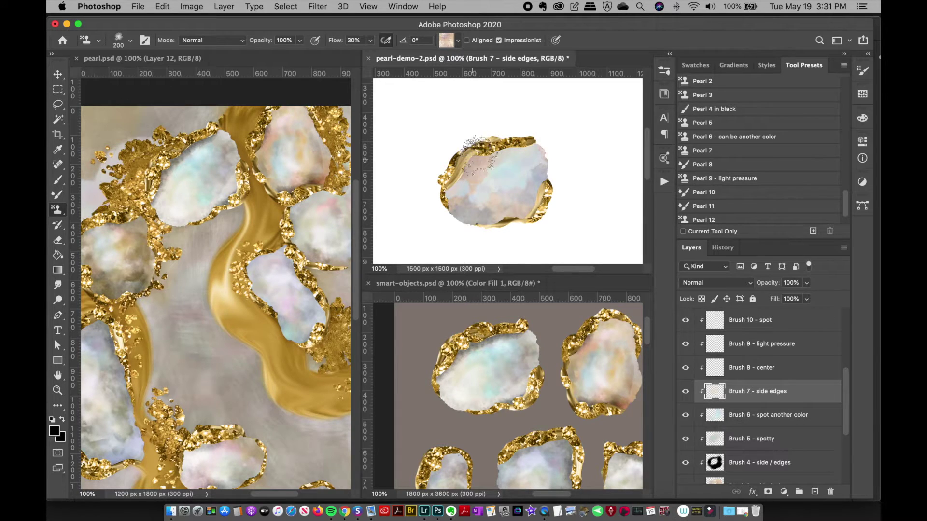
{"action": "mouse_move", "coordinate": [539, 211]}
{"action": "left_mouse_down"}
{"action": "mouse_move", "coordinate": [533, 197]}
{"action": "mouse_move", "coordinate": [508, 234]}
{"action": "mouse_move", "coordinate": [478, 233]}
{"action": "mouse_move", "coordinate": [487, 234]}
{"action": "left_mouse_up"}
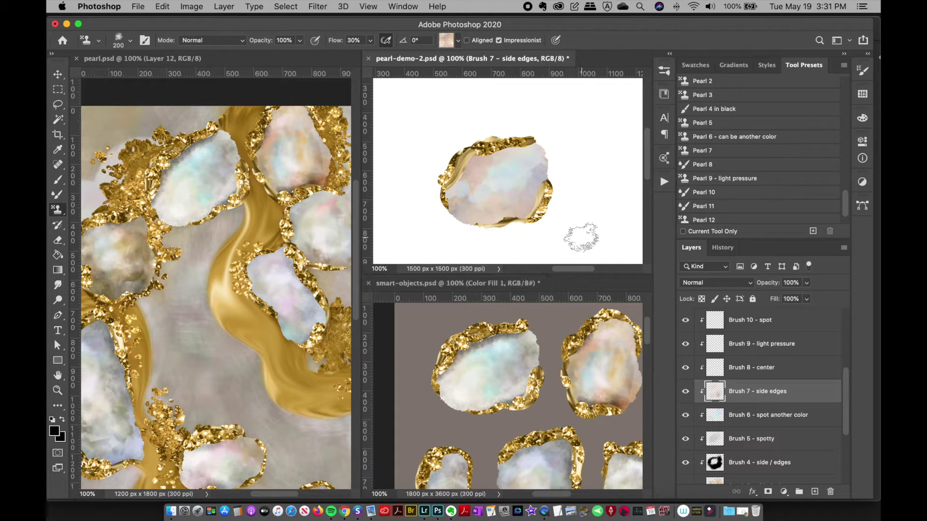
- Paint the stone's center on the Brush 8 - center layer with the Pearl 8 mixer brush preset, redoing strokes as needed
{"action": "left_click", "coordinate": [733, 369]}
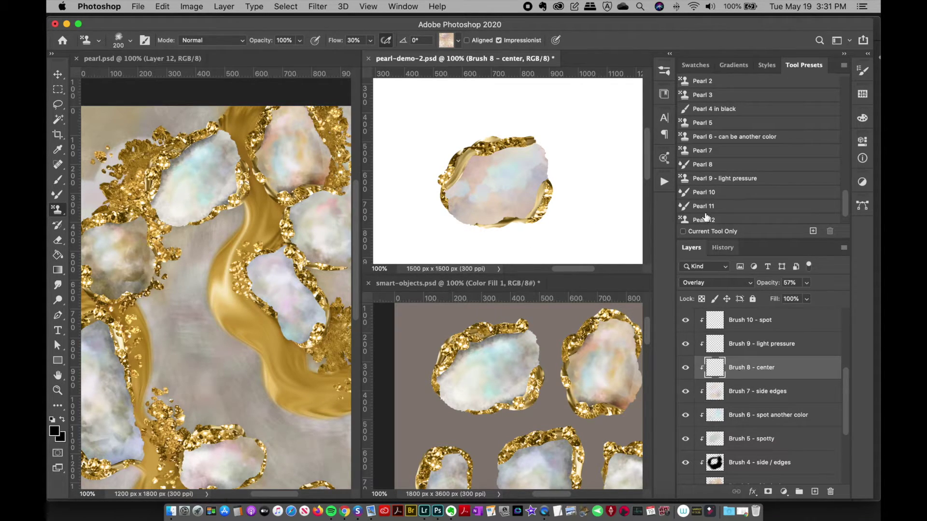
{"action": "left_click", "coordinate": [711, 165]}
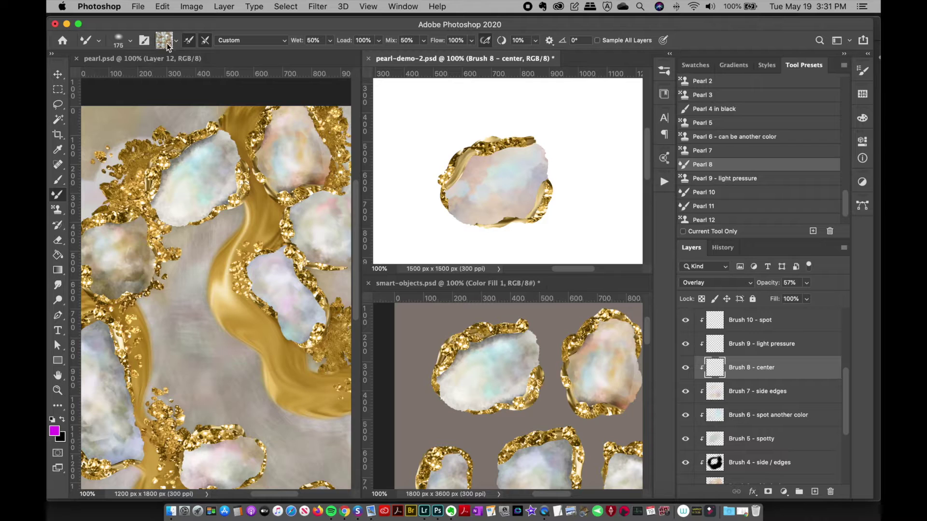
{"action": "mouse_move", "coordinate": [520, 178]}
{"action": "left_mouse_down"}
{"action": "mouse_move", "coordinate": [500, 176]}
{"action": "mouse_move", "coordinate": [491, 196]}
{"action": "left_mouse_up"}
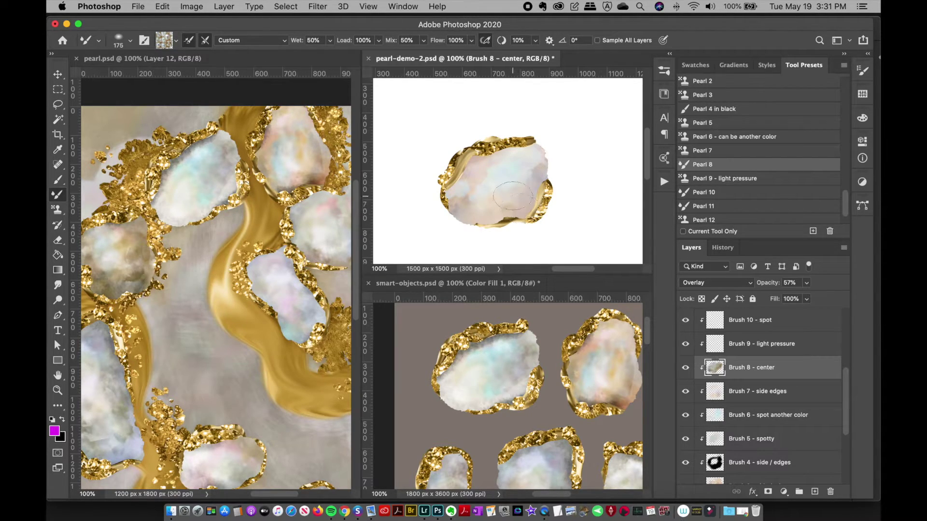
{"action": "key", "text": "super+z"}
{"action": "mouse_move", "coordinate": [516, 178]}
{"action": "left_mouse_down"}
{"action": "mouse_move", "coordinate": [493, 184]}
{"action": "mouse_move", "coordinate": [522, 240]}
{"action": "mouse_move", "coordinate": [519, 174]}
{"action": "mouse_move", "coordinate": [495, 195]}
{"action": "left_mouse_up"}
{"action": "key", "text": "super+z"}
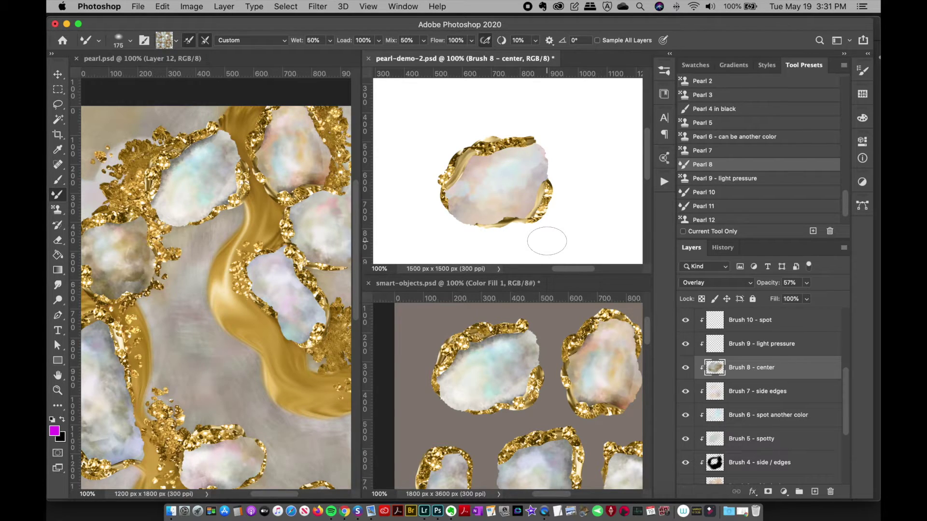
{"action": "key", "text": "super+z"}
- Paint lightly over the stone on the Brush 9 - light pressure layer, using the Pearl 9 preset and the eighth pearl pattern
{"action": "left_click", "coordinate": [769, 348]}
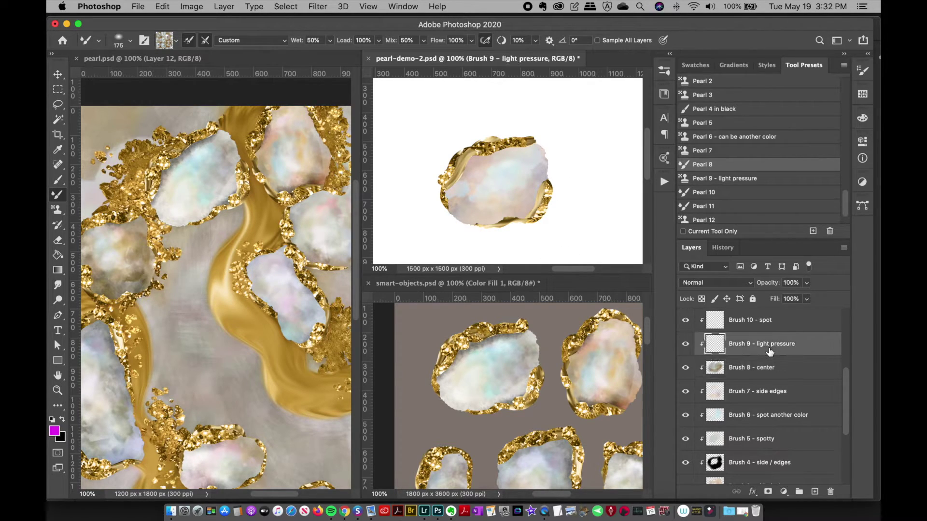
{"action": "left_click", "coordinate": [728, 182]}
{"action": "left_click", "coordinate": [447, 41]}
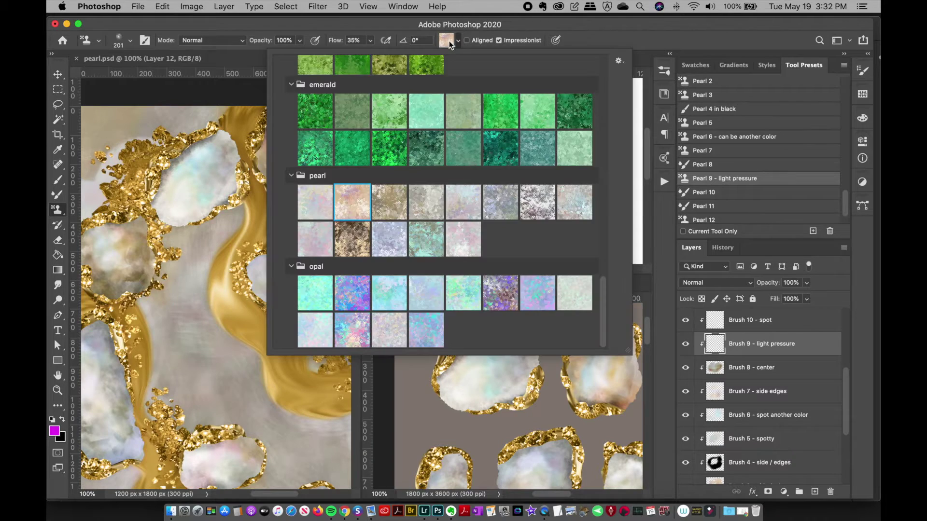
{"action": "left_click", "coordinate": [316, 207]}
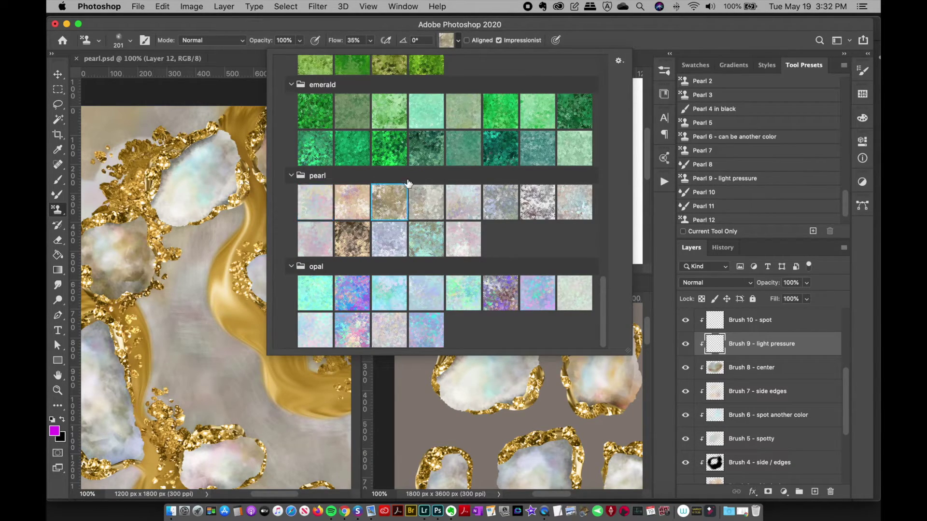
{"action": "left_click", "coordinate": [577, 205]}
{"action": "left_click", "coordinate": [576, 43]}
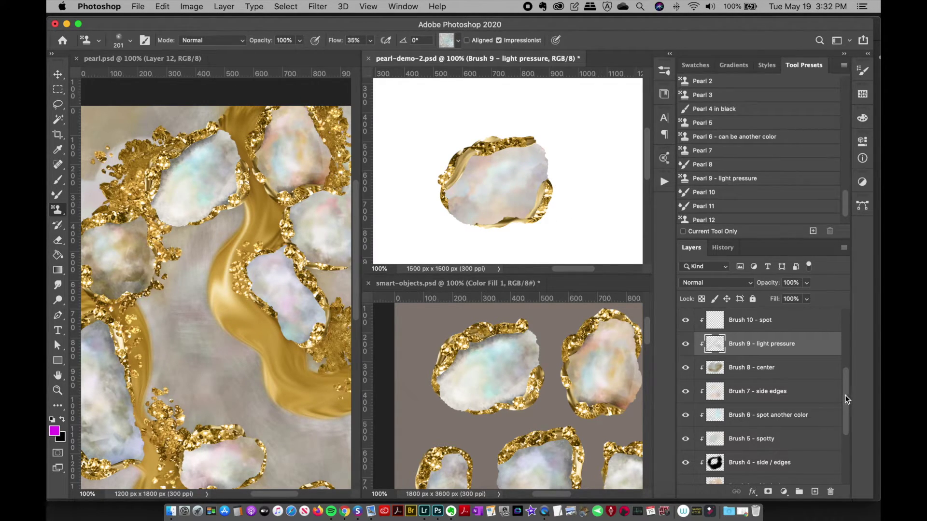
- Paint spots over the stone's center on the Brush 10 - spot layer with the Pearl 10 preset
{"action": "left_click_drag", "start_coordinate": [845, 397], "coordinate": [846, 360]}
{"action": "left_click", "coordinate": [754, 423]}
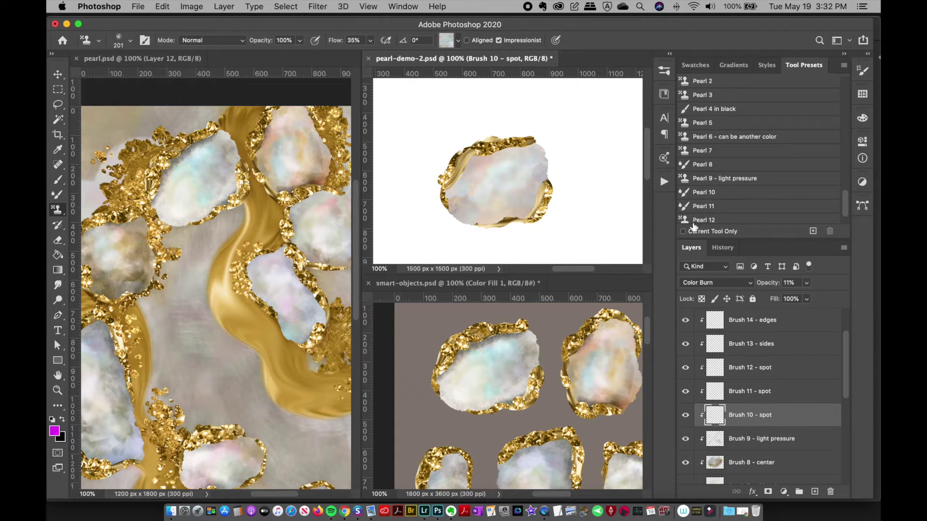
{"action": "left_click", "coordinate": [714, 194]}
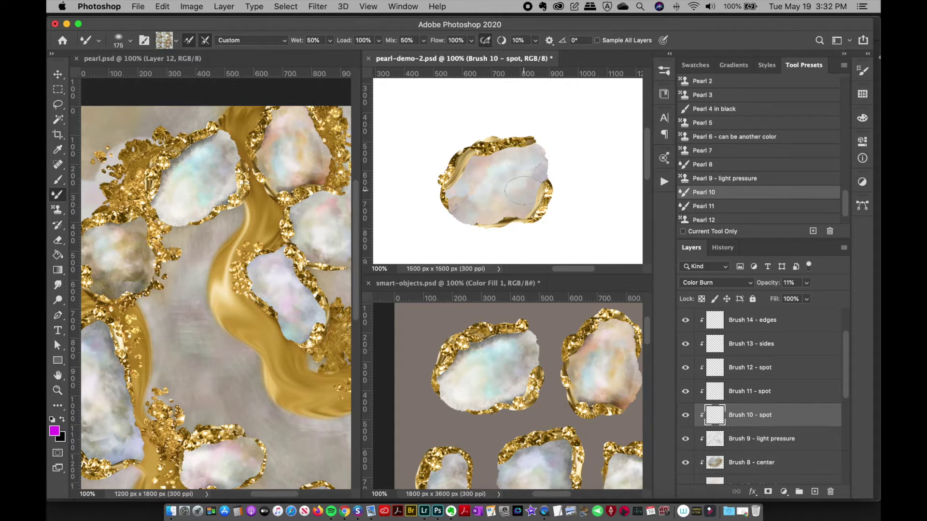
{"action": "mouse_move", "coordinate": [522, 176]}
{"action": "left_mouse_down"}
{"action": "mouse_move", "coordinate": [522, 210]}
{"action": "mouse_move", "coordinate": [529, 169]}
{"action": "mouse_move", "coordinate": [496, 210]}
{"action": "left_mouse_up"}
- Paint spots from the stone's center toward its lower edge on the Brush 11 - spot layer with the Pearl 11 preset
{"action": "left_click", "coordinate": [708, 207]}
{"action": "left_click", "coordinate": [752, 397]}
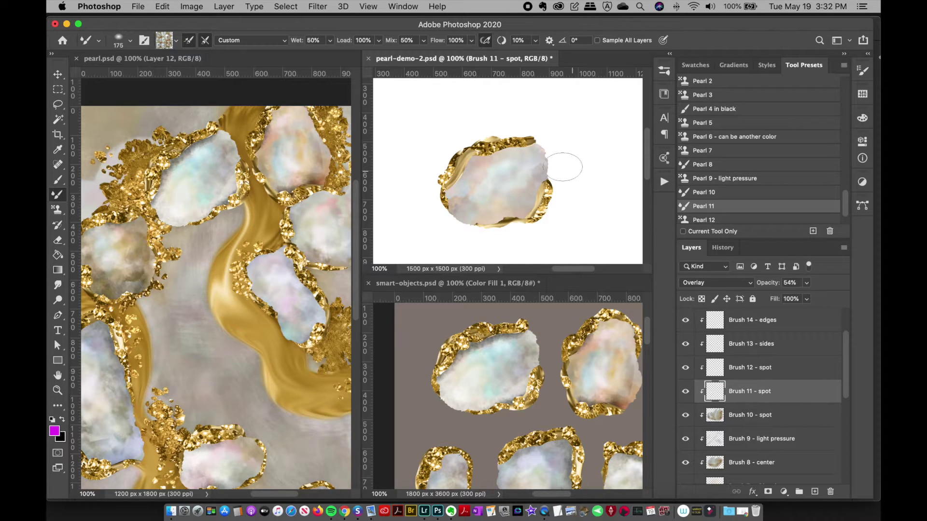
{"action": "left_click_drag", "start_coordinate": [503, 176], "coordinate": [492, 206]}
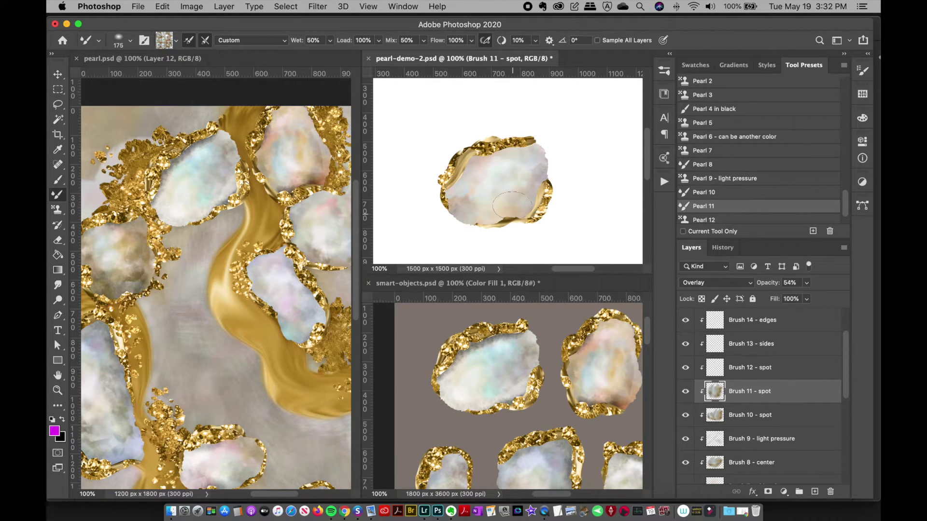
- Undo the recent strokes on the Brush 11 - spot layer and repaint soft spots across the stone with the Pearl 11 preset
{"action": "key", "text": "super+z"}
{"action": "mouse_move", "coordinate": [520, 169]}
{"action": "left_mouse_down"}
{"action": "mouse_move", "coordinate": [474, 194]}
{"action": "mouse_move", "coordinate": [523, 217]}
{"action": "mouse_move", "coordinate": [511, 162]}
{"action": "mouse_move", "coordinate": [486, 180]}
{"action": "mouse_move", "coordinate": [497, 207]}
{"action": "mouse_move", "coordinate": [523, 220]}
{"action": "left_mouse_up"}
{"action": "key", "text": "super+z"}
{"action": "key", "text": "super+z"}
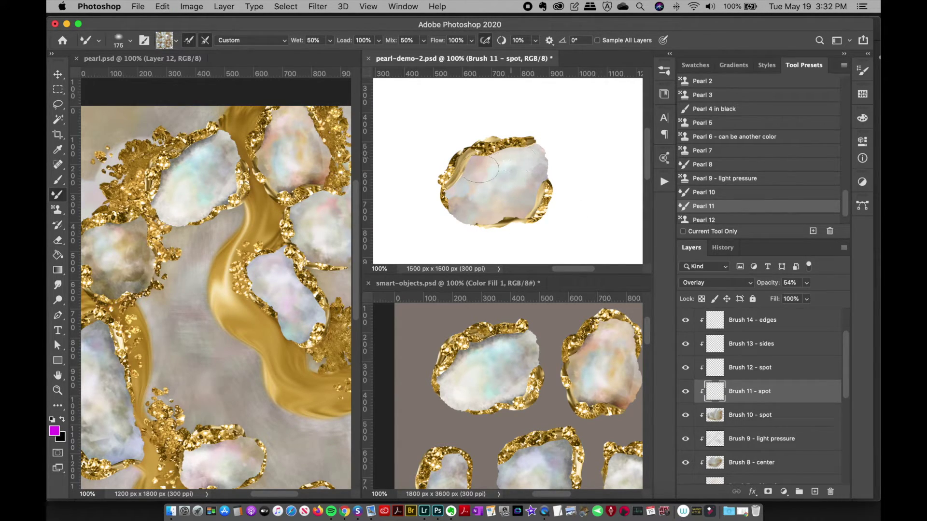
{"action": "mouse_move", "coordinate": [480, 168]}
{"action": "left_mouse_down"}
{"action": "mouse_move", "coordinate": [482, 202]}
{"action": "mouse_move", "coordinate": [533, 218]}
{"action": "mouse_move", "coordinate": [519, 212]}
{"action": "left_mouse_up"}
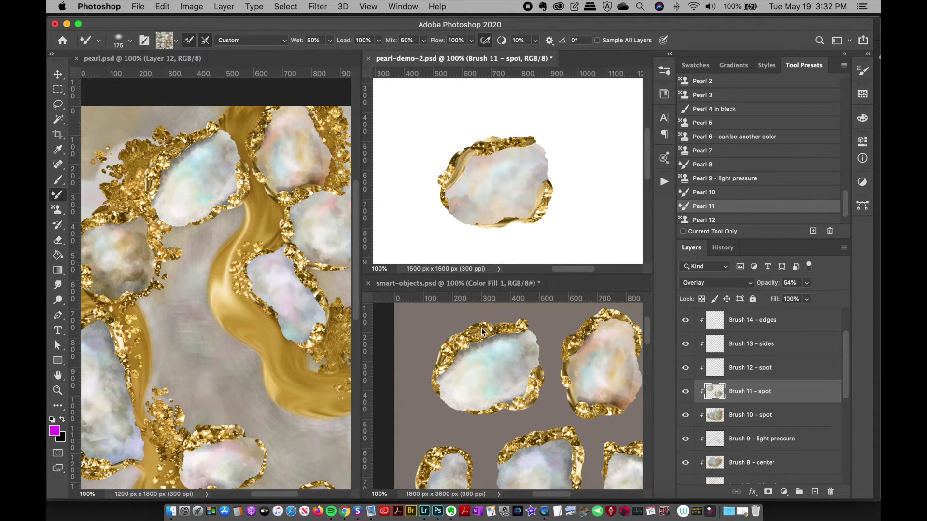
{"action": "left_click_drag", "start_coordinate": [475, 175], "coordinate": [468, 219]}
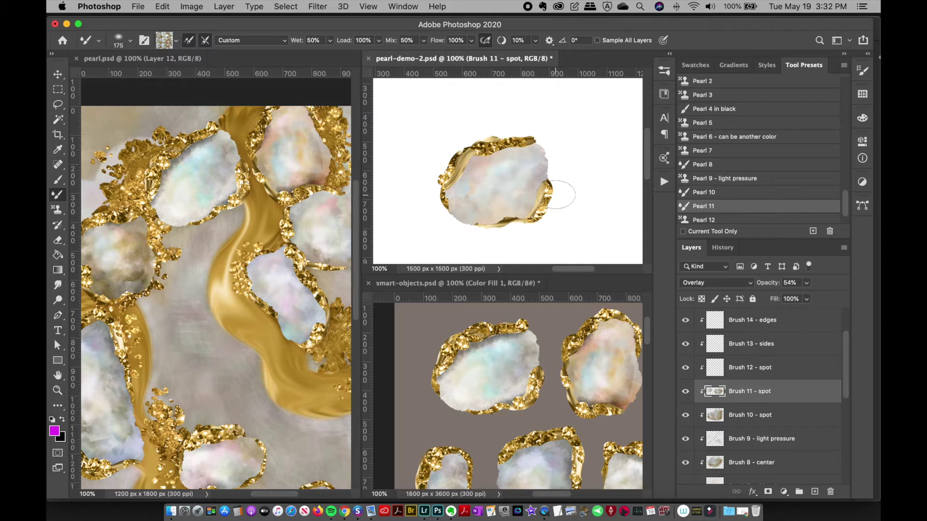
- Make Brush 12 - spot the active layer and load the Pearl 12 tool preset
{"action": "left_click", "coordinate": [764, 377]}
{"action": "scroll", "coordinate": [847, 206], "scroll_direction": "down", "scroll_amount": 1}
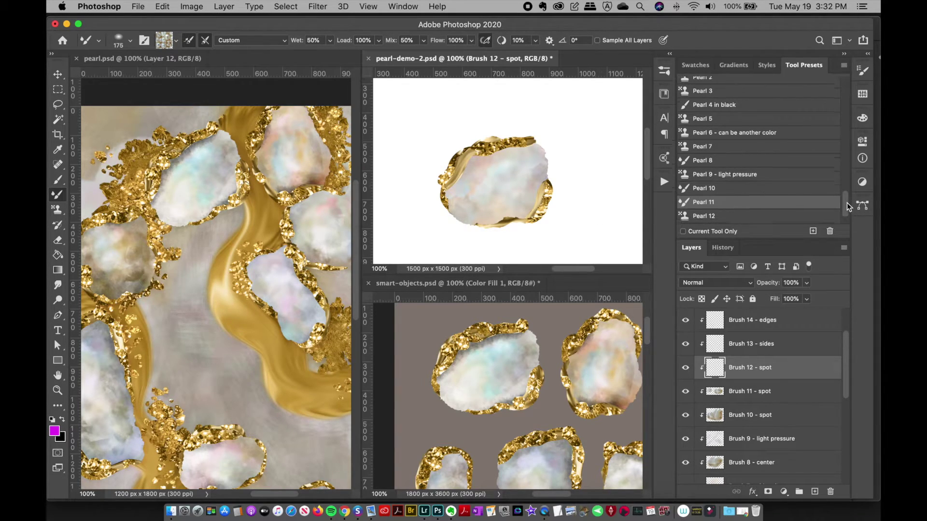
{"action": "scroll", "coordinate": [847, 207], "scroll_direction": "down", "scroll_amount": 2}
{"action": "left_click", "coordinate": [805, 191]}
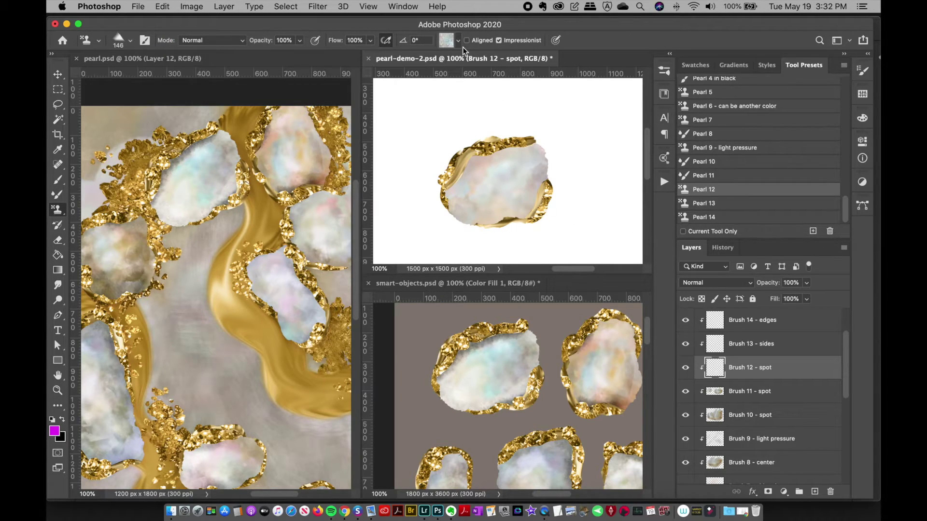
- Try painting spots over the stone with the second pearl pattern and undo the stroke
{"action": "left_click", "coordinate": [448, 41]}
{"action": "left_click", "coordinate": [352, 202]}
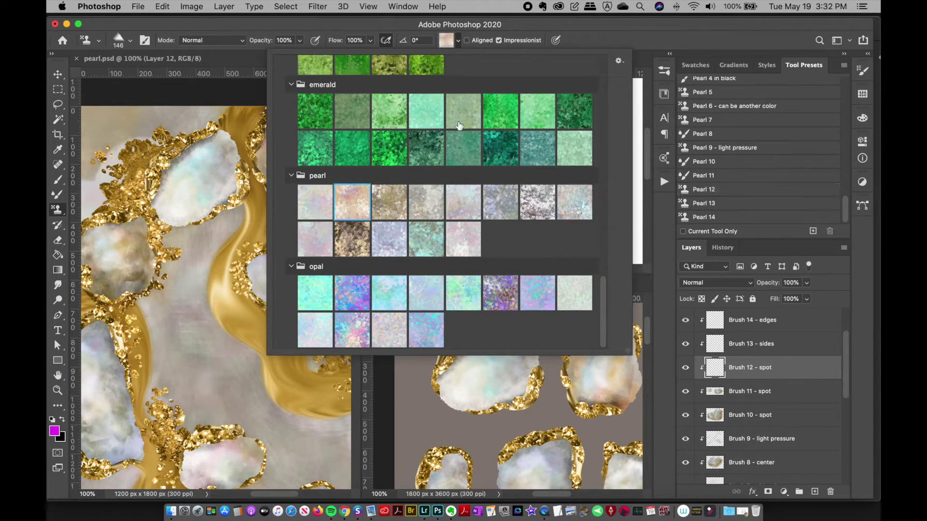
{"action": "left_click", "coordinate": [607, 41]}
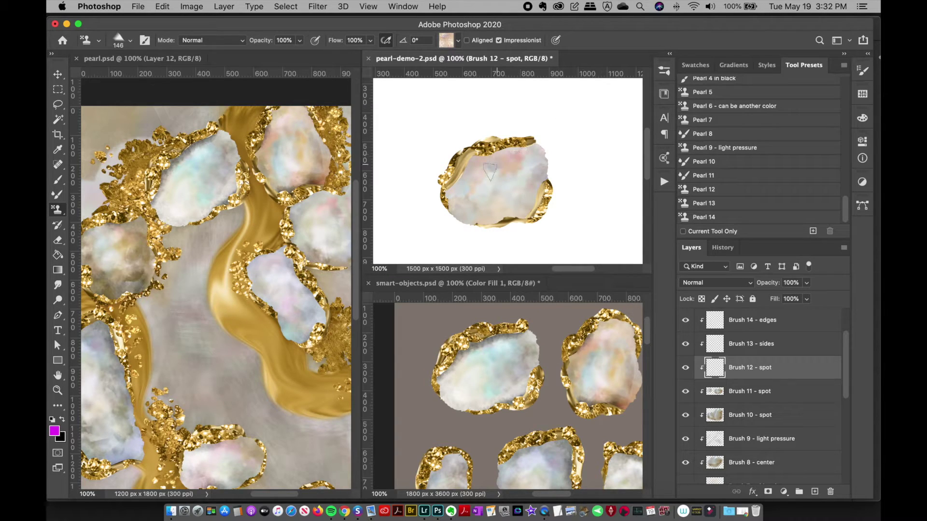
{"action": "left_click_drag", "start_coordinate": [491, 171], "coordinate": [472, 206]}
{"action": "key", "text": "super+z"}
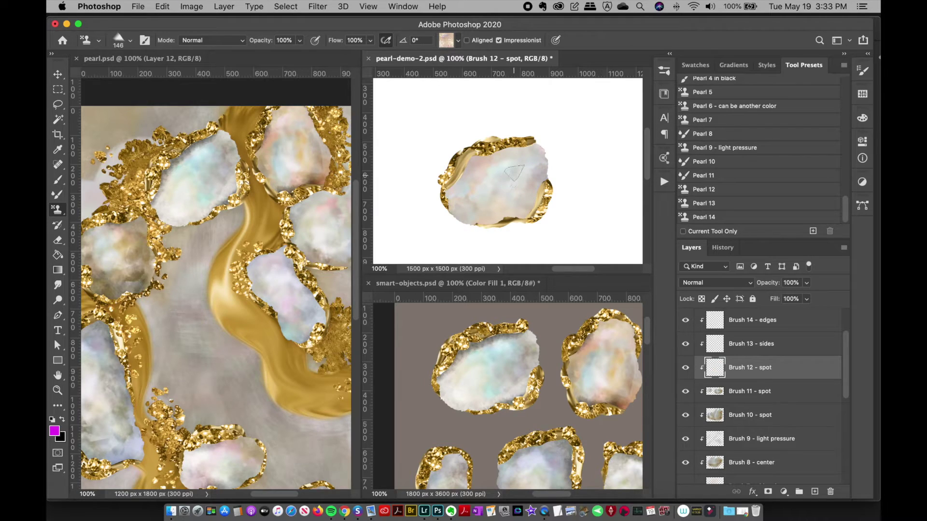
- Paint spots over the stone on the Brush 12 - spot layer using the first pearl pattern, undoing the unwanted last stroke
{"action": "left_click", "coordinate": [457, 40]}
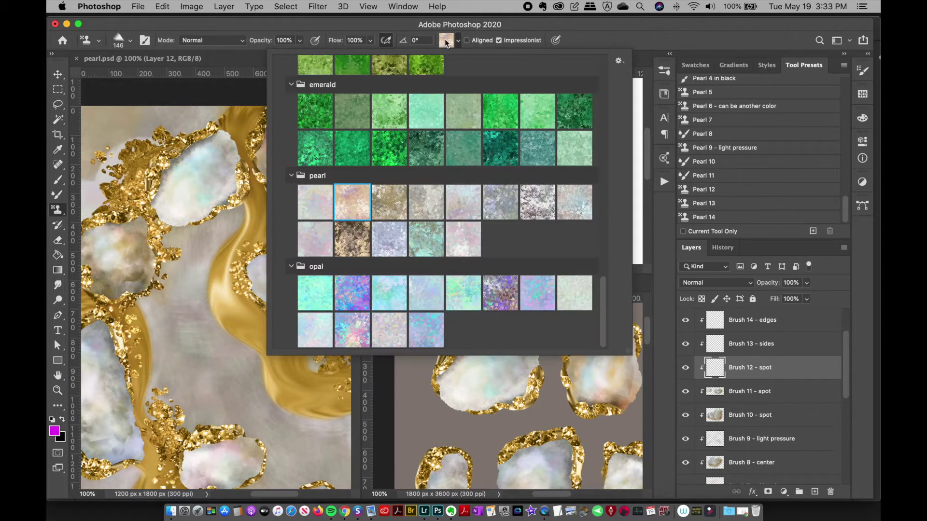
{"action": "left_click", "coordinate": [318, 212]}
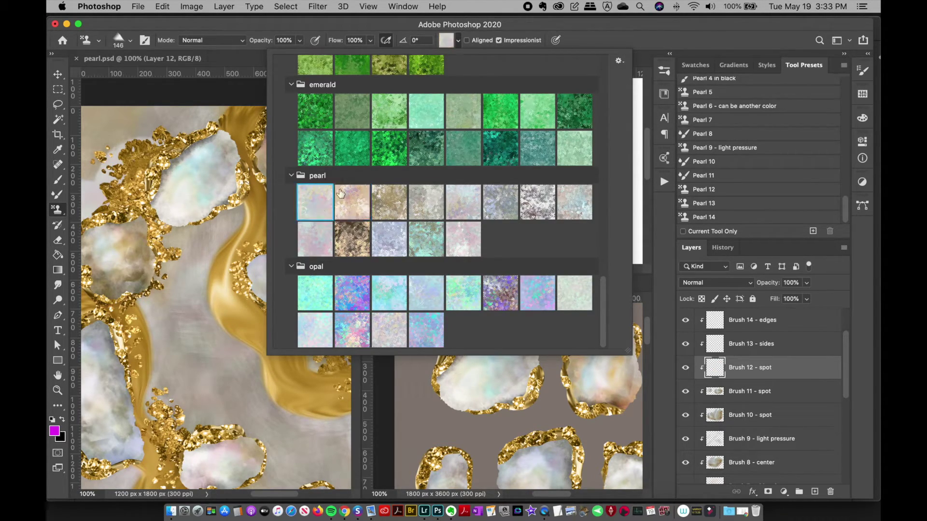
{"action": "left_click", "coordinate": [582, 38]}
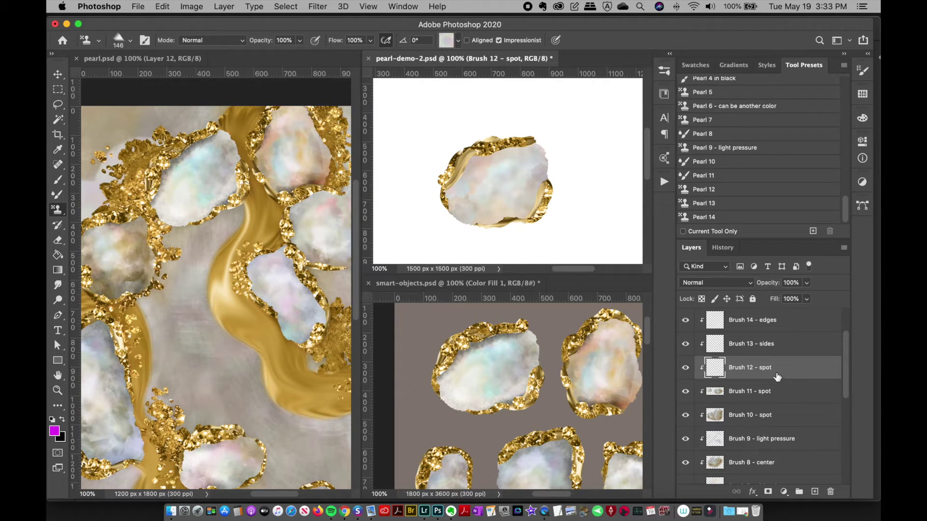
{"action": "mouse_move", "coordinate": [512, 170]}
{"action": "left_mouse_down"}
{"action": "mouse_move", "coordinate": [461, 209]}
{"action": "mouse_move", "coordinate": [527, 200]}
{"action": "mouse_move", "coordinate": [495, 186]}
{"action": "mouse_move", "coordinate": [475, 252]}
{"action": "mouse_move", "coordinate": [509, 178]}
{"action": "mouse_move", "coordinate": [483, 220]}
{"action": "left_mouse_up"}
{"action": "key", "text": "super+z"}
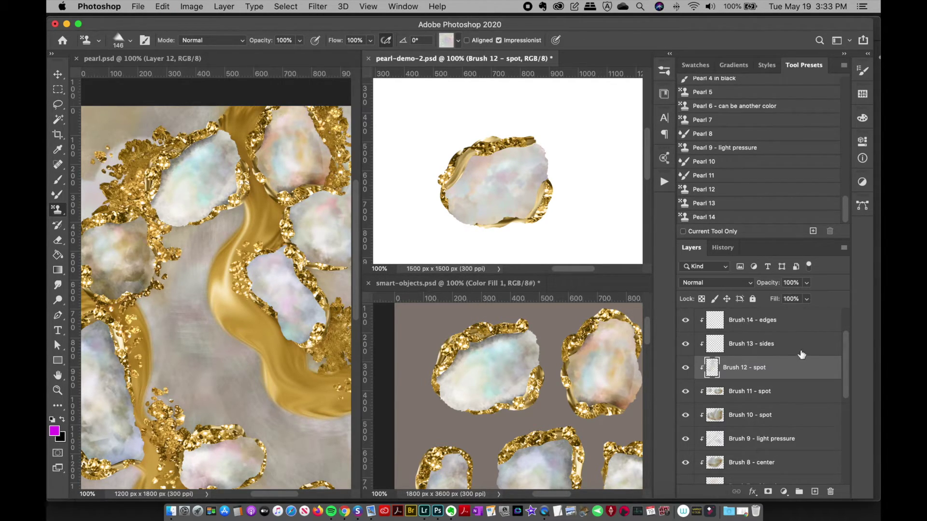
- Paint around the stone's sides on the Brush 13 - sides layer with the Pearl 13 preset
{"action": "scroll", "coordinate": [847, 338], "scroll_direction": "up", "scroll_amount": 2}
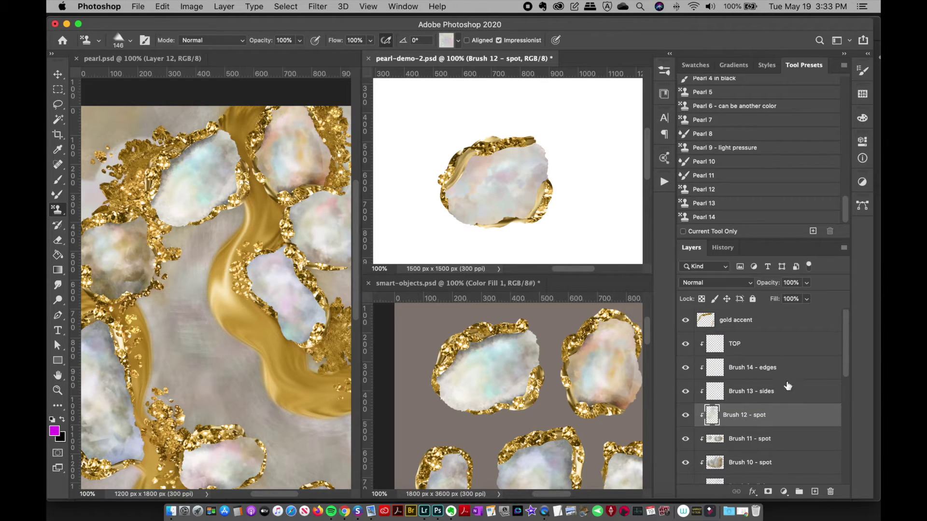
{"action": "left_click", "coordinate": [775, 397]}
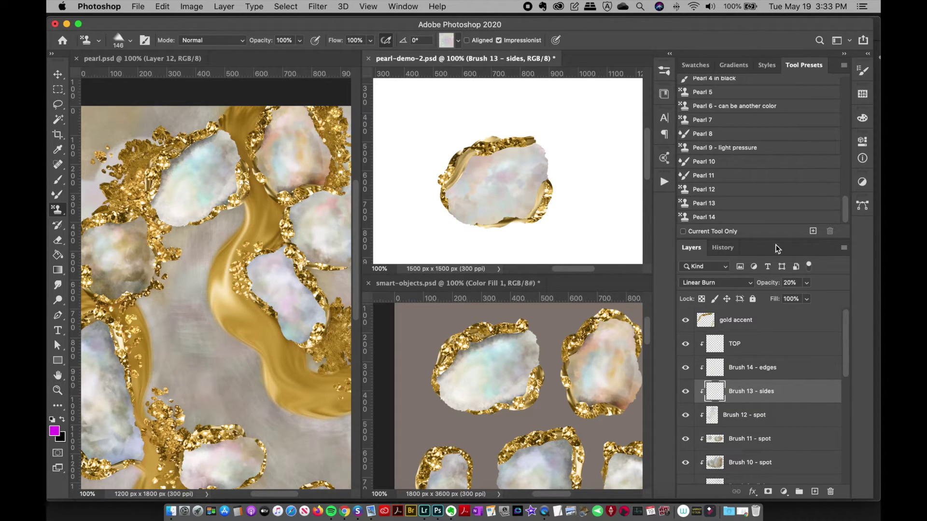
{"action": "left_click", "coordinate": [718, 208]}
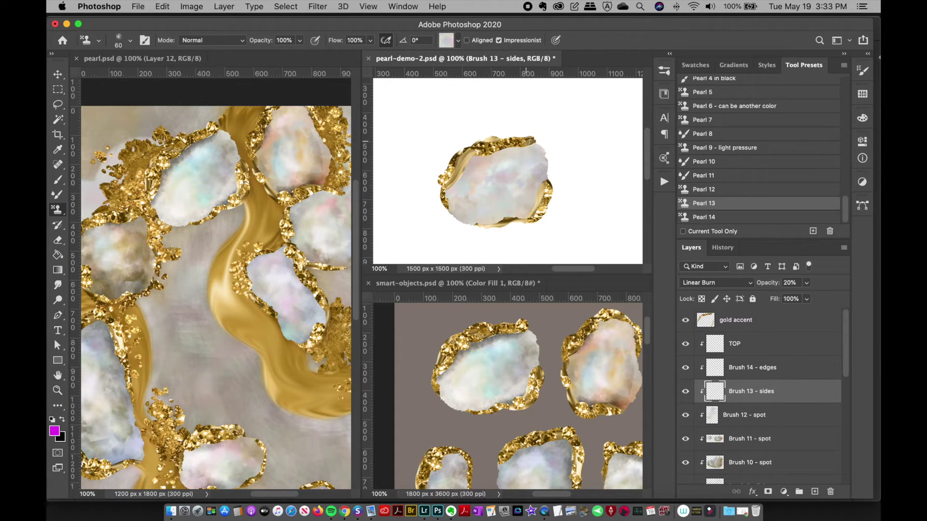
{"action": "left_click_drag", "start_coordinate": [530, 141], "coordinate": [525, 142]}
{"action": "mouse_move", "coordinate": [459, 190]}
{"action": "left_mouse_down"}
{"action": "mouse_move", "coordinate": [462, 217]}
{"action": "mouse_move", "coordinate": [490, 226]}
{"action": "left_mouse_up"}
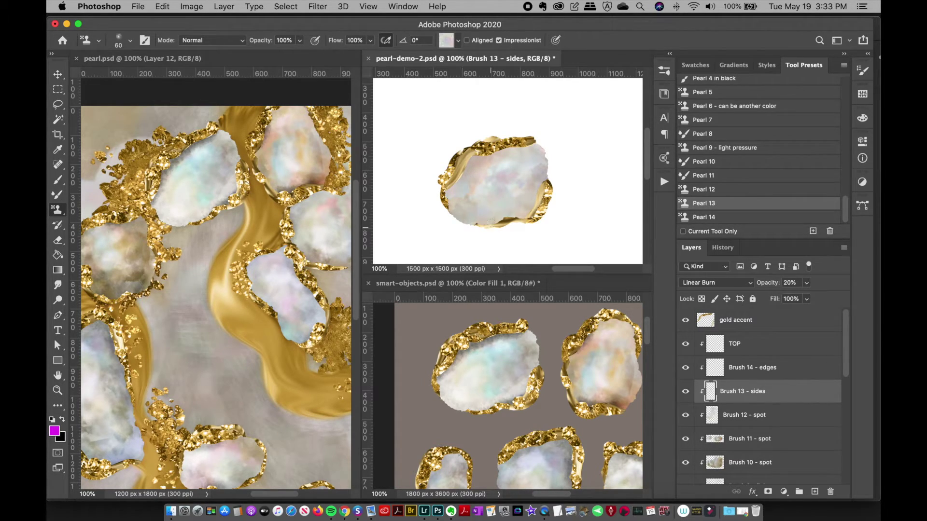
{"action": "left_click_drag", "start_coordinate": [551, 168], "coordinate": [548, 157]}
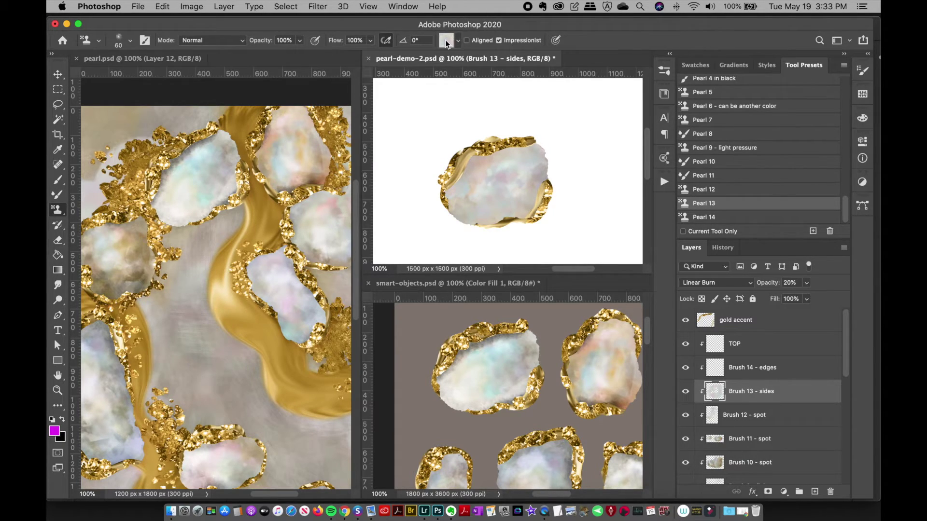
- Switch to the second pearl pattern and add more color to the stone's sides on the Brush 13 - sides layer
{"action": "left_click", "coordinate": [445, 40]}
{"action": "left_click", "coordinate": [350, 213]}
{"action": "key", "text": "Return"}
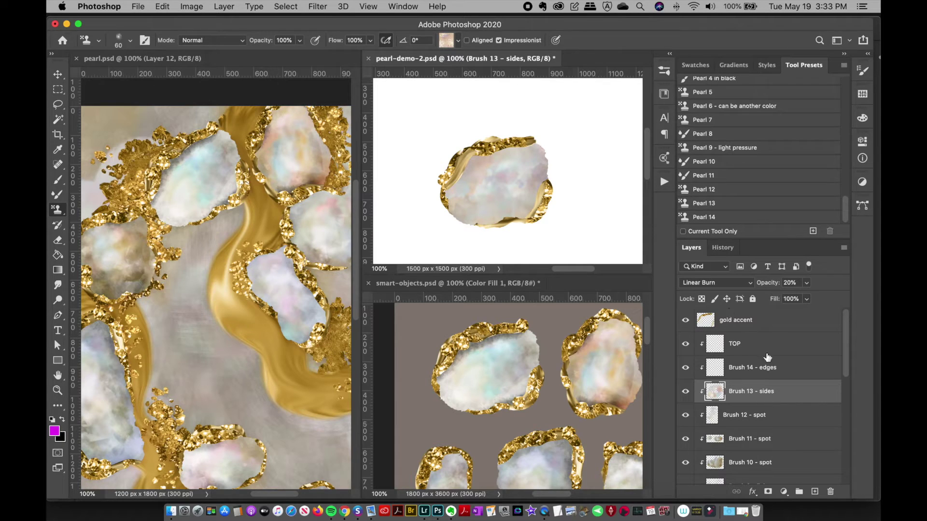
- Paint shading around the stone's edges on the Brush 14 - edges layer with the Pearl 14 preset and the dark brown pearl pattern, redoing strokes as needed
{"action": "left_click", "coordinate": [764, 373]}
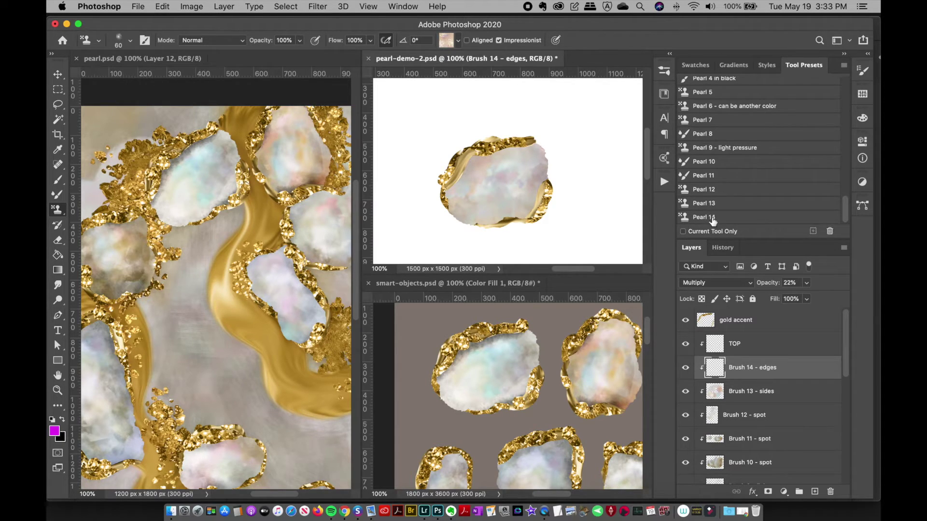
{"action": "left_click", "coordinate": [712, 218]}
{"action": "left_click", "coordinate": [458, 41]}
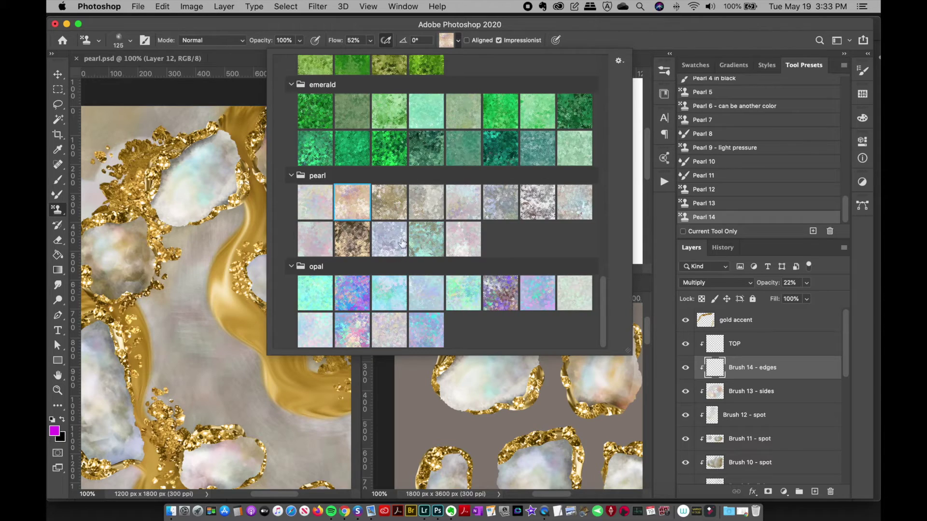
{"action": "left_click", "coordinate": [357, 240]}
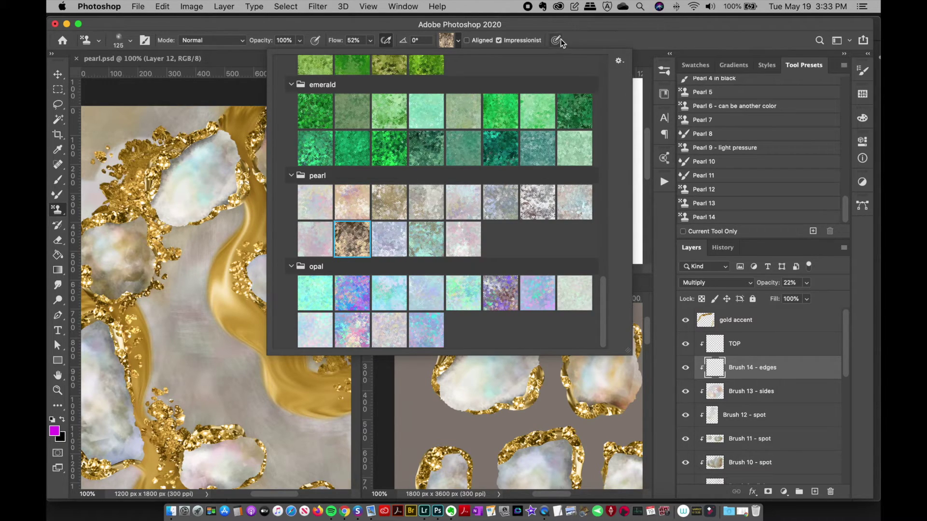
{"action": "left_click", "coordinate": [574, 39]}
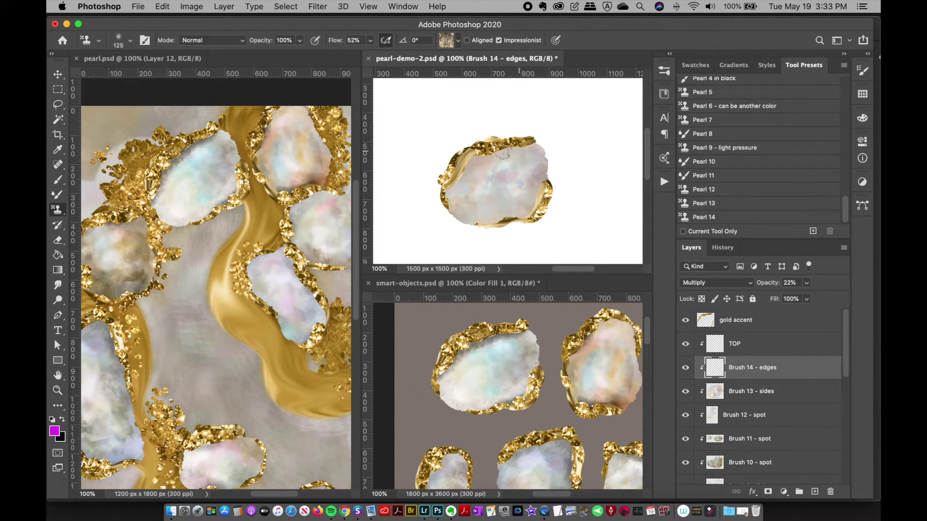
{"action": "left_click_drag", "start_coordinate": [470, 161], "coordinate": [477, 173]}
{"action": "left_click_drag", "start_coordinate": [476, 174], "coordinate": [458, 198]}
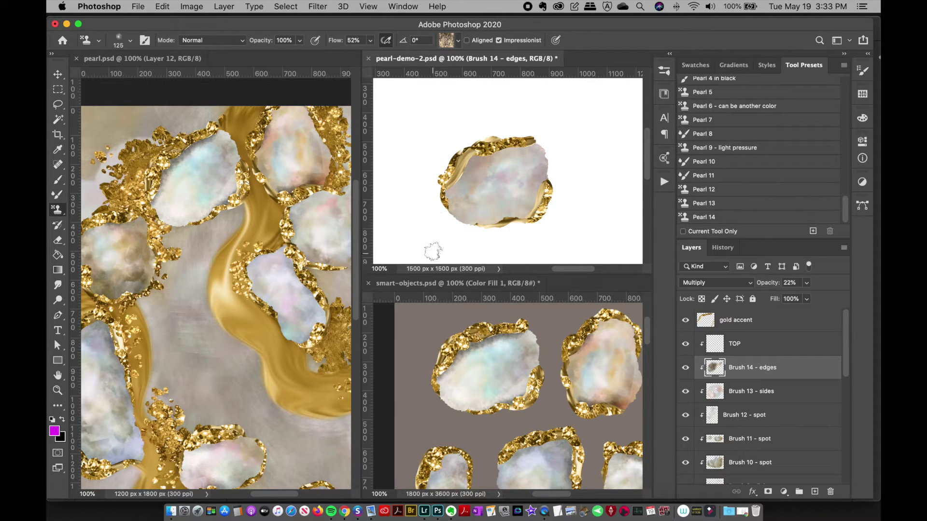
{"action": "key", "text": "super+z"}
{"action": "left_click_drag", "start_coordinate": [471, 163], "coordinate": [459, 181]}
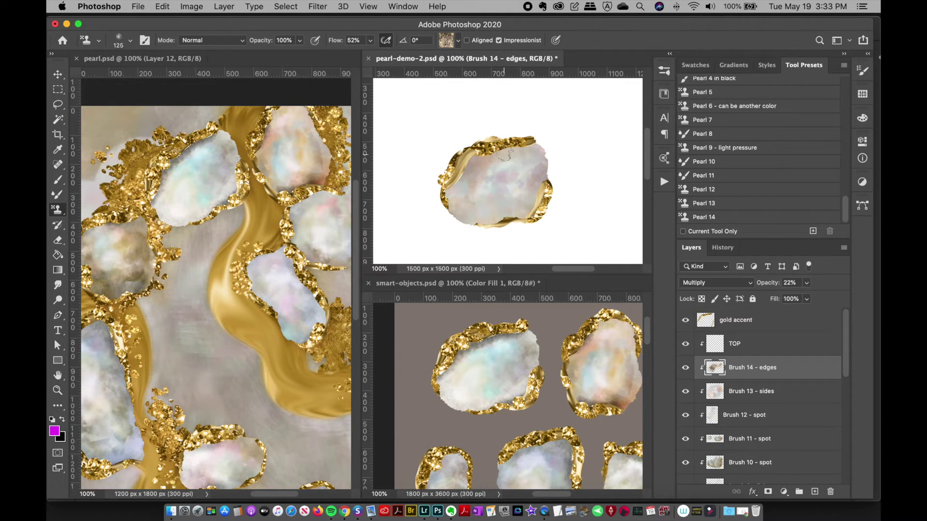
{"action": "mouse_move", "coordinate": [505, 155]}
{"action": "left_mouse_down"}
{"action": "mouse_move", "coordinate": [550, 144]}
{"action": "mouse_move", "coordinate": [558, 181]}
{"action": "left_mouse_up"}
{"action": "mouse_move", "coordinate": [481, 241]}
{"action": "left_mouse_down"}
{"action": "mouse_move", "coordinate": [513, 229]}
{"action": "mouse_move", "coordinate": [475, 236]}
{"action": "mouse_move", "coordinate": [470, 228]}
{"action": "mouse_move", "coordinate": [541, 220]}
{"action": "left_mouse_up"}
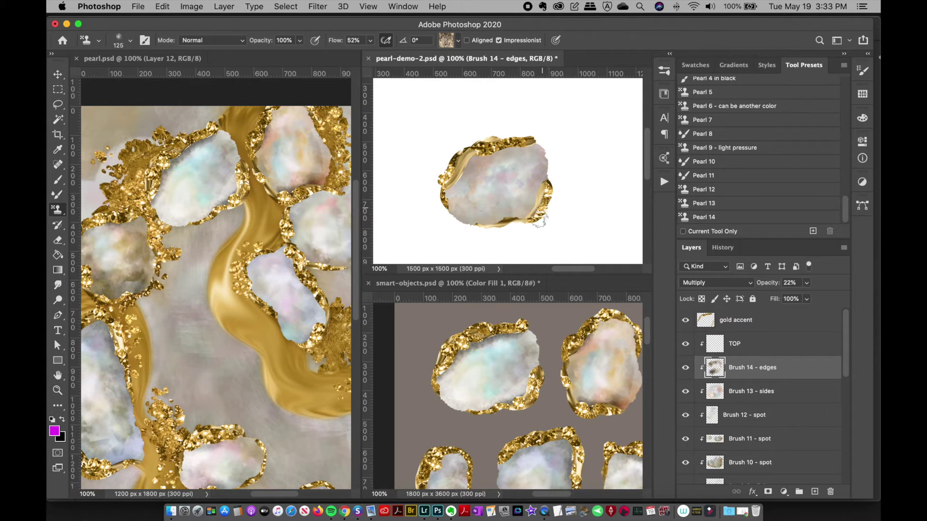
{"action": "mouse_move", "coordinate": [555, 182]}
{"action": "left_mouse_down"}
{"action": "mouse_move", "coordinate": [569, 121]}
{"action": "mouse_move", "coordinate": [546, 136]}
{"action": "mouse_move", "coordinate": [562, 188]}
{"action": "left_mouse_up"}
- Lower the Brush 12 - spot layer's opacity to about 61% and raise the Brush 13 - sides layer's opacity
{"action": "left_click", "coordinate": [754, 397]}
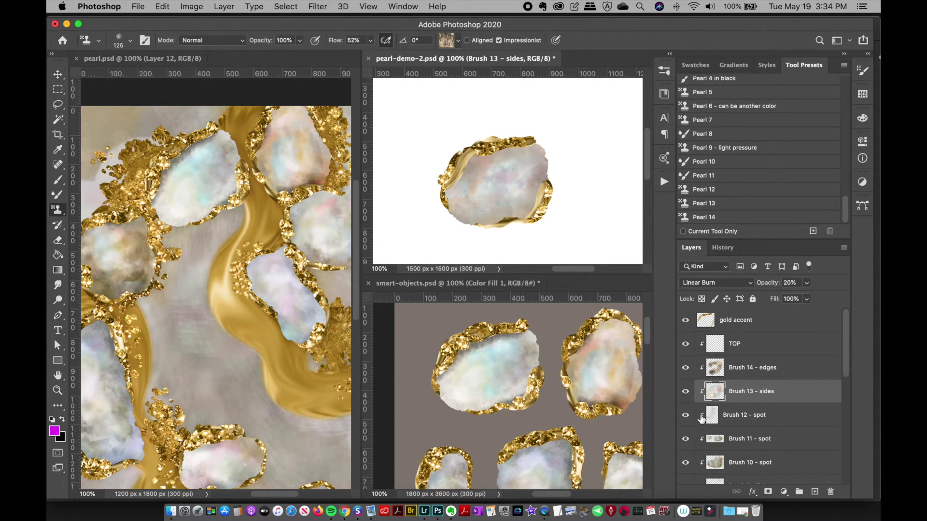
{"action": "left_click", "coordinate": [734, 414]}
{"action": "left_click", "coordinate": [806, 283]}
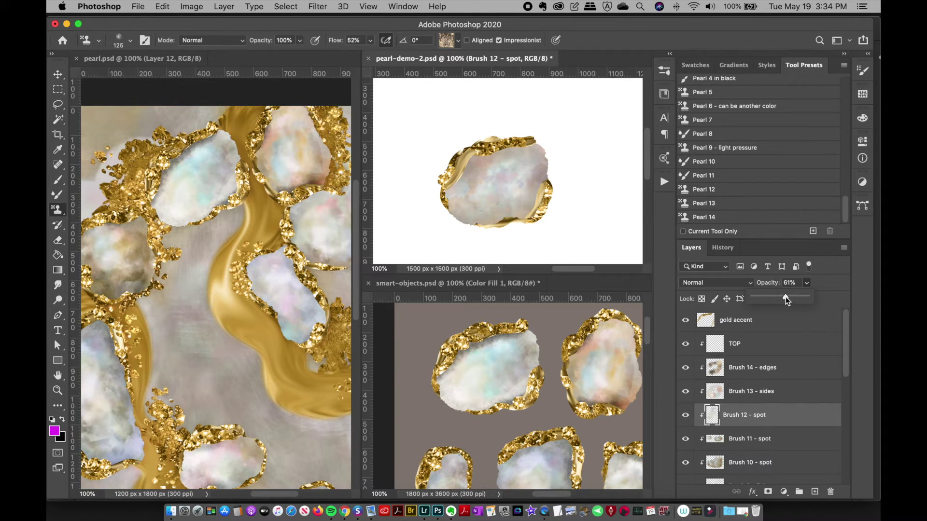
{"action": "left_click", "coordinate": [849, 365]}
{"action": "left_click", "coordinate": [787, 391]}
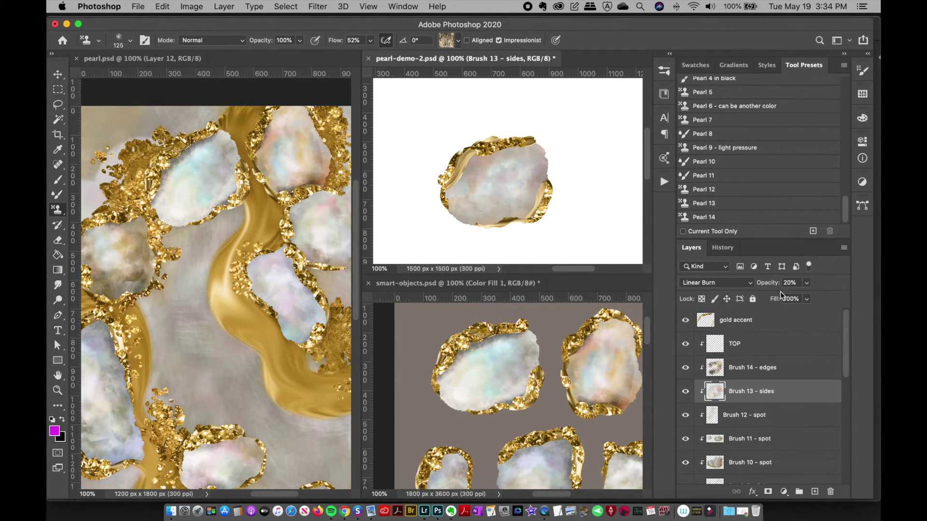
{"action": "left_click", "coordinate": [805, 284]}
{"action": "left_click_drag", "start_coordinate": [840, 296], "coordinate": [816, 302]}
- Set the Brush 8 - center layer's opacity to 80%
{"action": "left_click", "coordinate": [754, 376]}
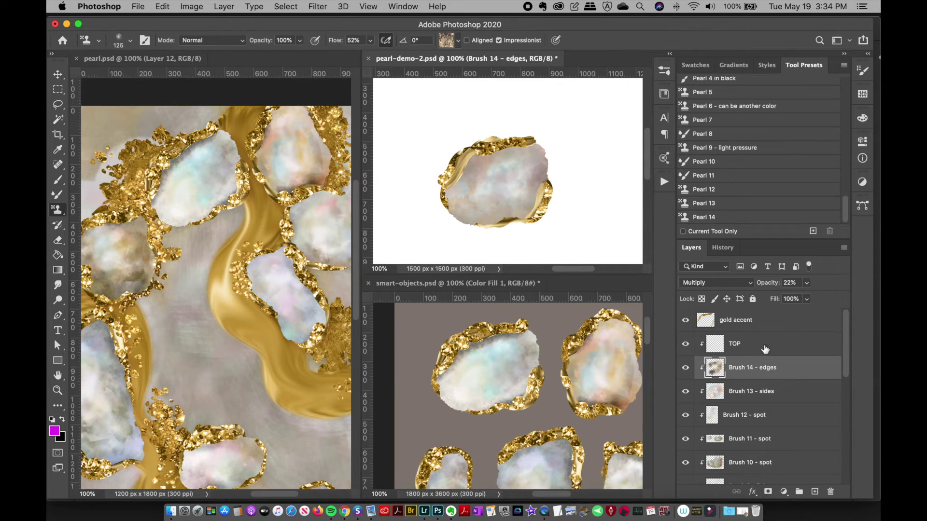
{"action": "left_click_drag", "start_coordinate": [847, 356], "coordinate": [844, 395]}
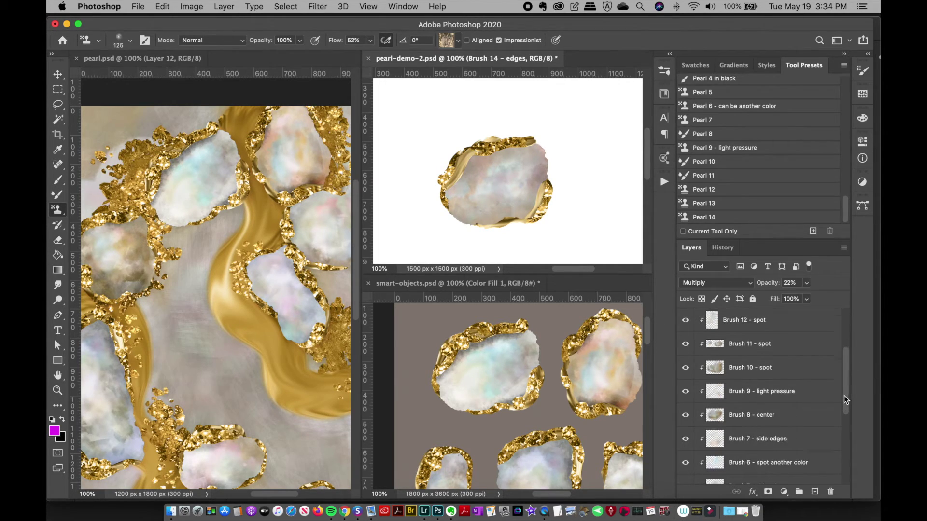
{"action": "left_click", "coordinate": [762, 407]}
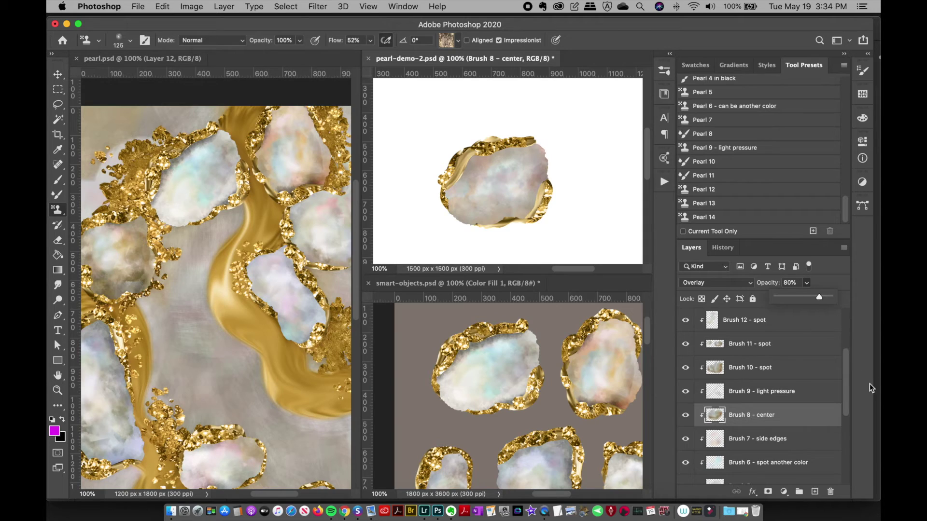
{"action": "left_click", "coordinate": [821, 276]}
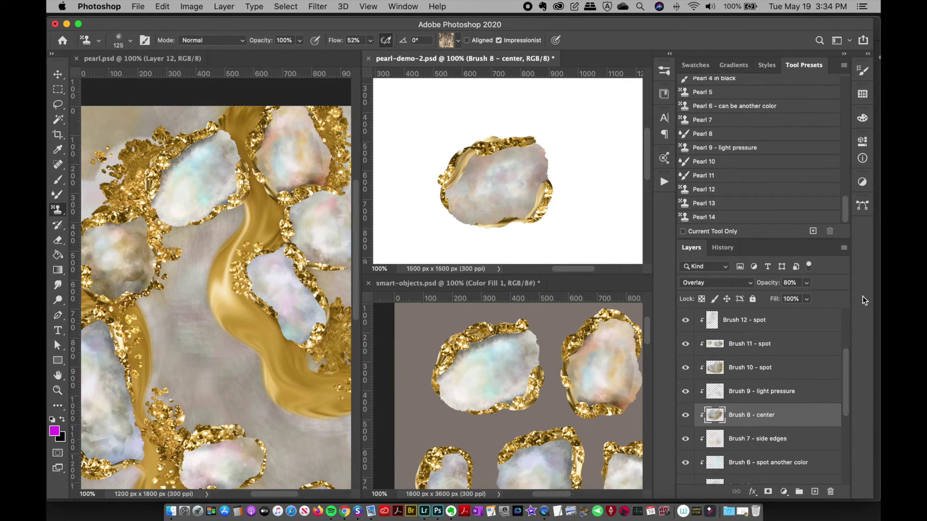
{"action": "left_click", "coordinate": [444, 40]}
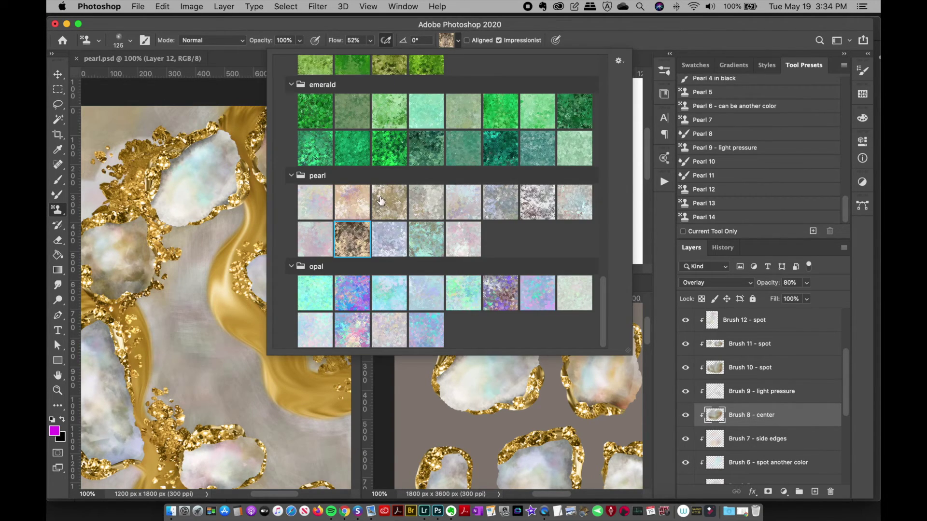
{"action": "left_click", "coordinate": [575, 37]}
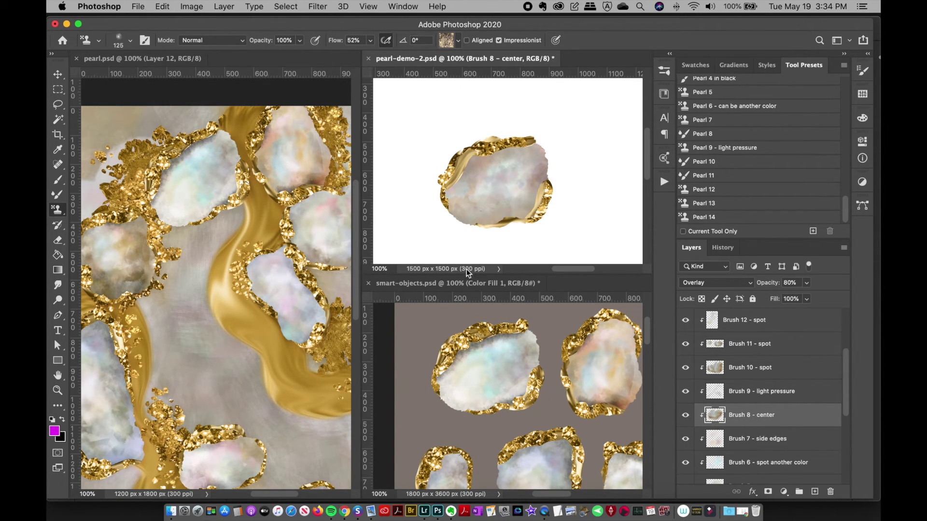
{"action": "scroll", "coordinate": [645, 176], "scroll_direction": "down", "scroll_amount": 2}
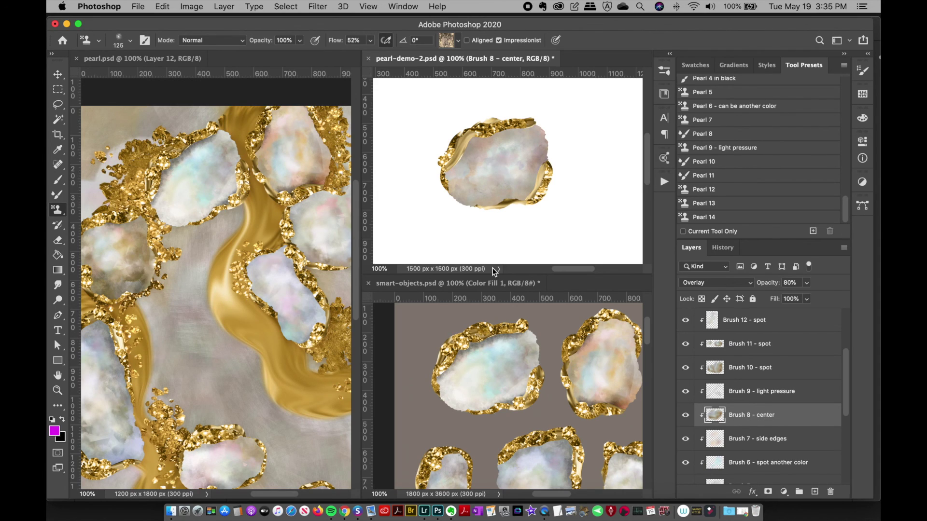
{"action": "scroll", "coordinate": [529, 237], "scroll_direction": "up", "scroll_amount": 2}
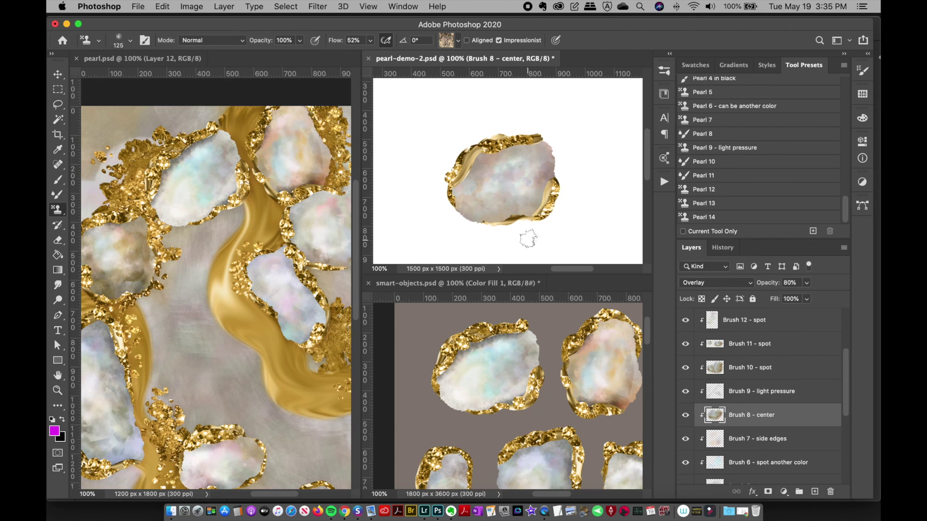
{"action": "scroll", "coordinate": [562, 236], "scroll_direction": "right", "scroll_amount": 5}
{"action": "scroll", "coordinate": [563, 236], "scroll_direction": "right", "scroll_amount": 2}
{"action": "scroll", "coordinate": [562, 236], "scroll_direction": "left", "scroll_amount": 5}
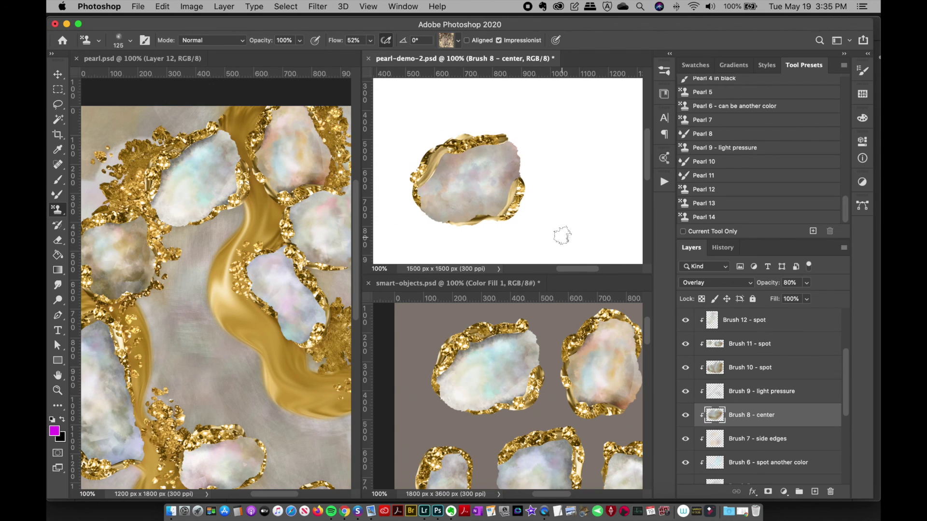